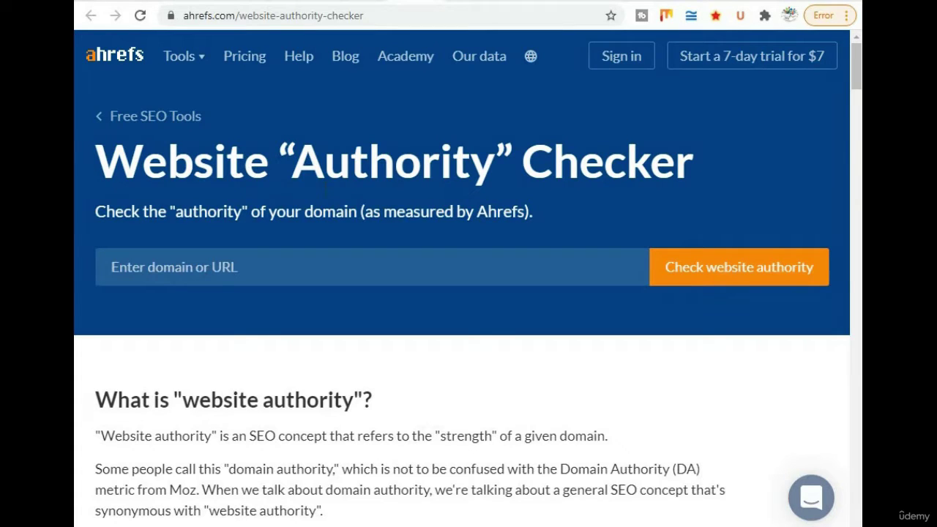
click(278, 271)
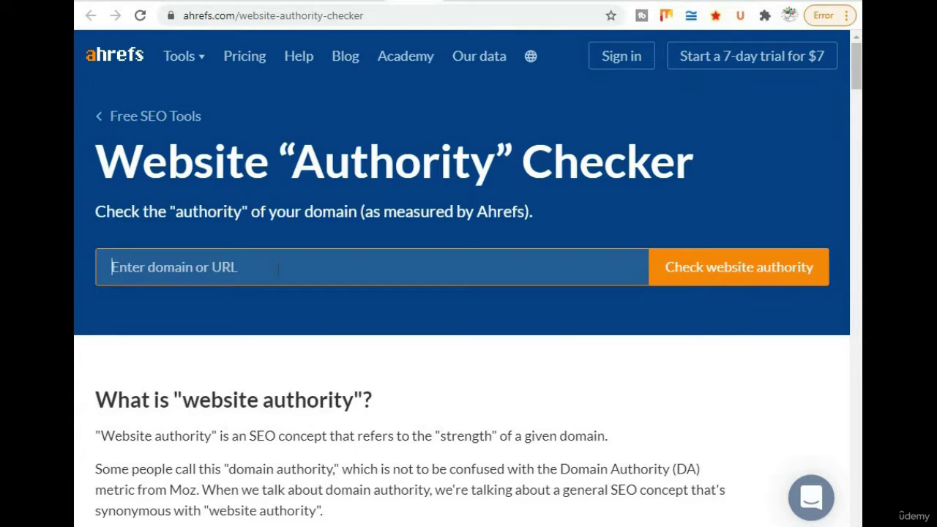
text(https://admissionbs.com/)
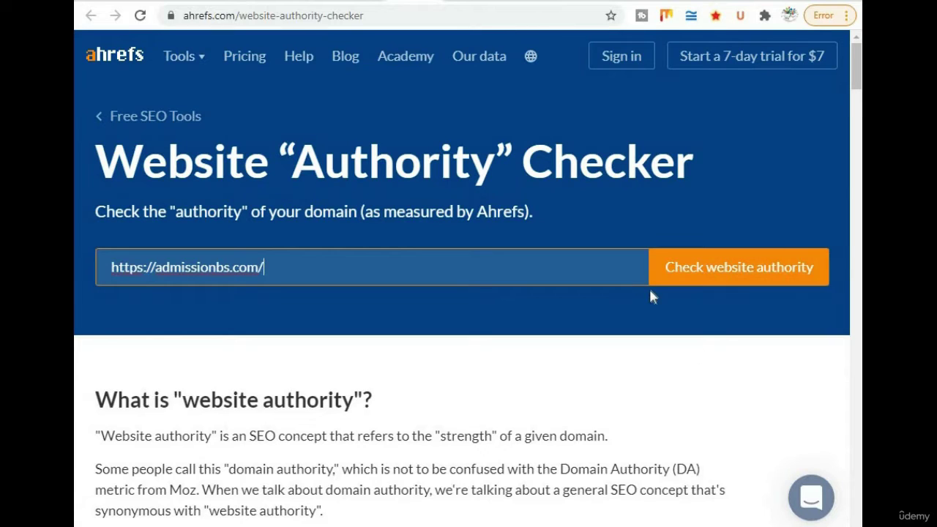
click(692, 271)
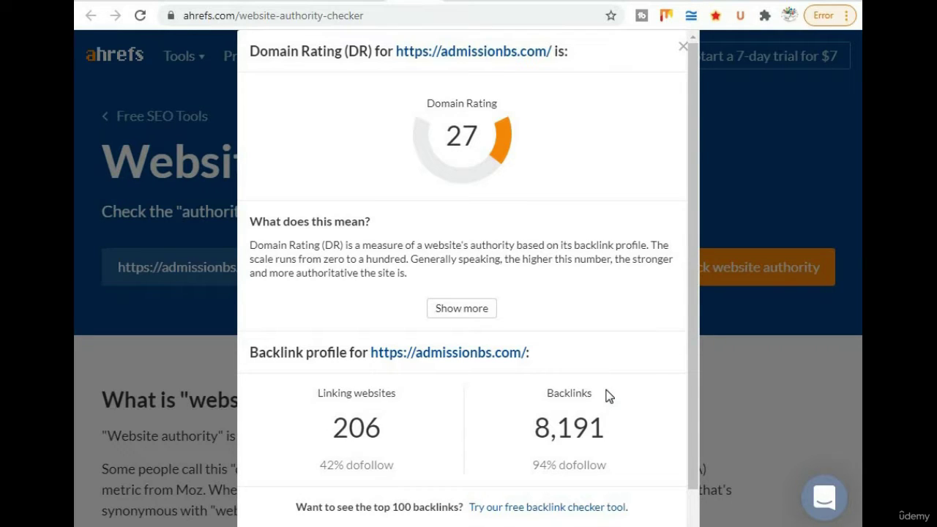
click(682, 50)
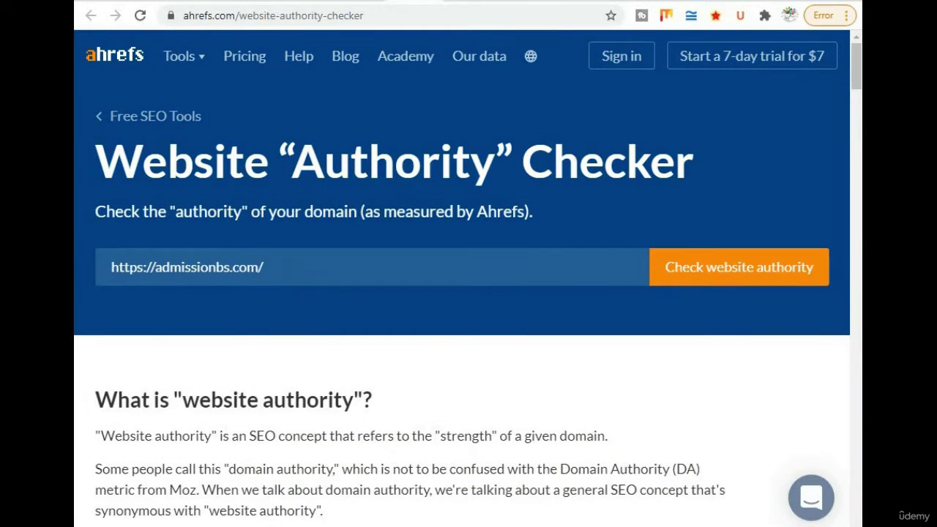
Copy the full admissionbs.com address from the domain field
click(197, 270)
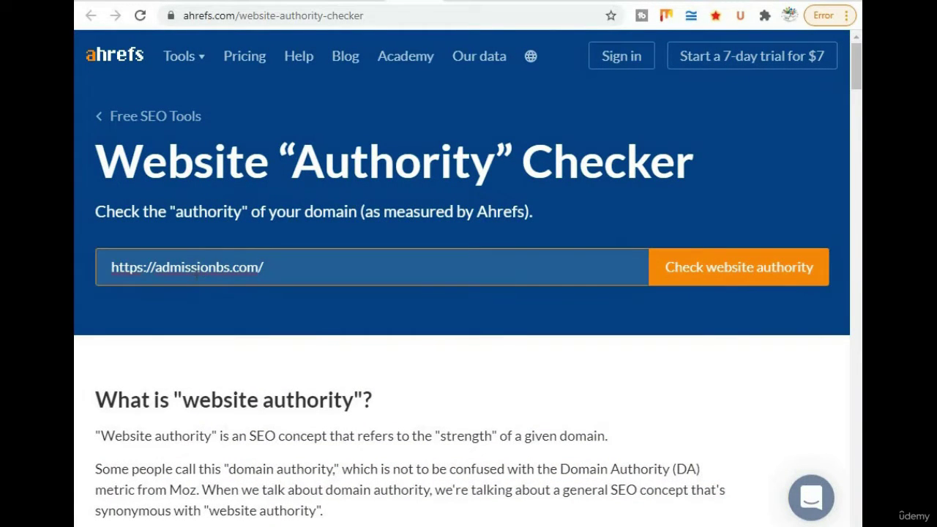
triple_click(197, 269)
key(ctrl+c)
key(End)
key(BackSpace)
key(BackSpace)
key(BackSpace)
key(BackSpace)
key(BackSpace)
key(BackSpace)
key(BackSpace)
key(BackSpace)
key(BackSpace)
key(BackSpace)
key(BackSpace)
key(BackSpace)
key(BackSpace)
key(BackSpace)
key(BackSpace)
key(BackSpace)
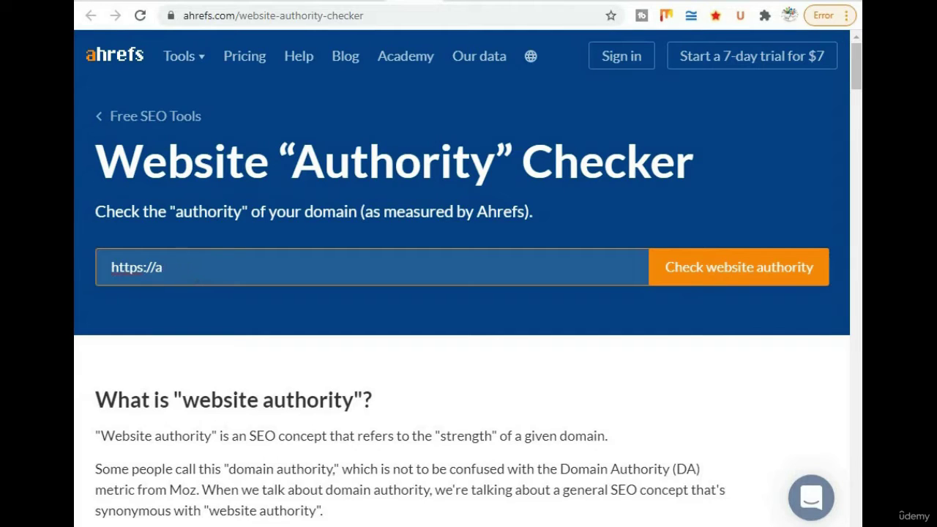
text(cp)
key(BackSpace)
text(omputert)
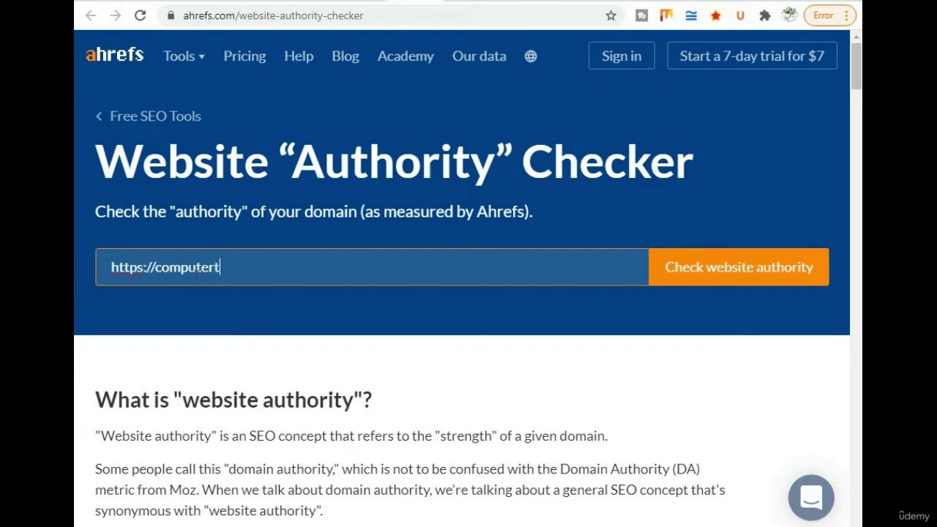
text(eacher.com.pk)
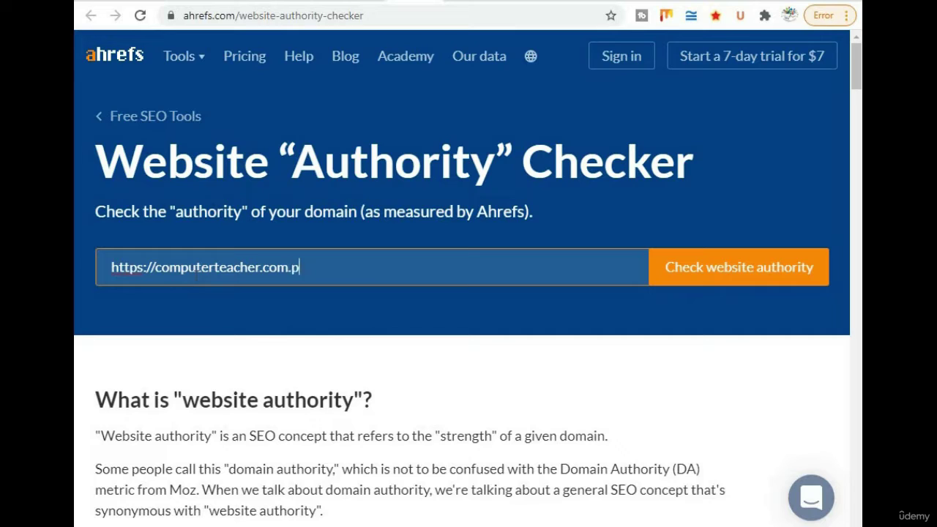
Try to run the website authority check for the computerteacher.com.pk address
click(717, 263)
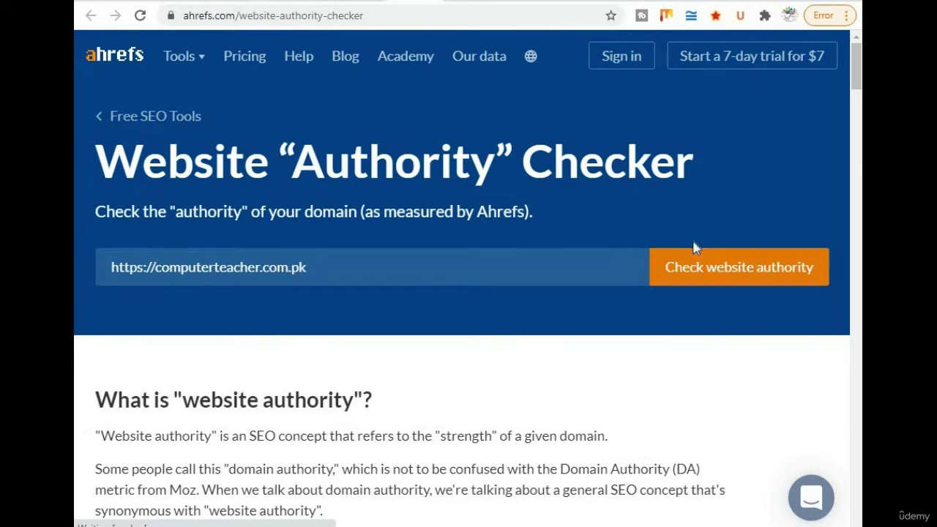
click(697, 273)
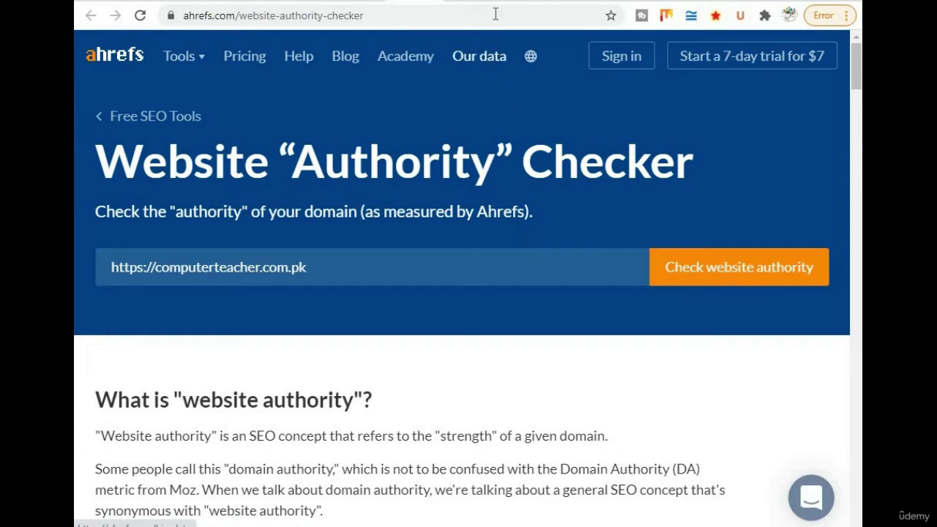
click(316, 267)
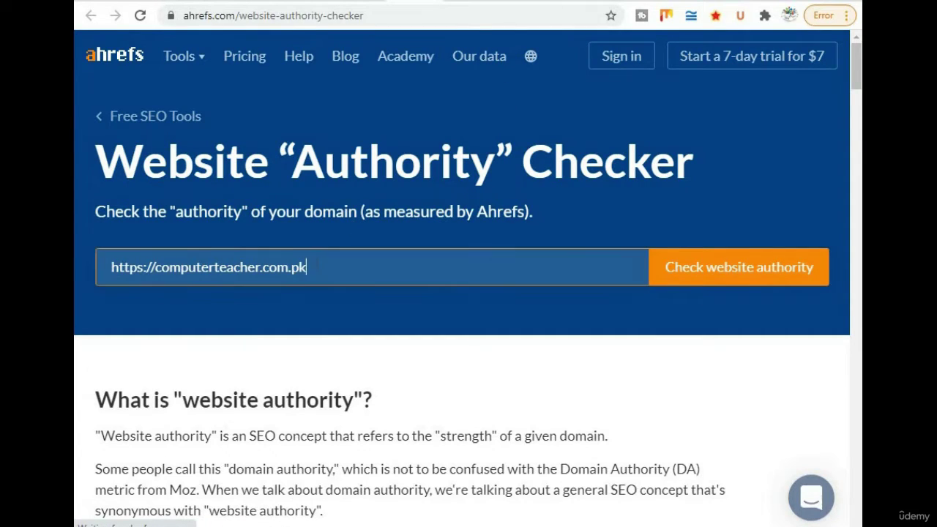
key(ctrl+a)
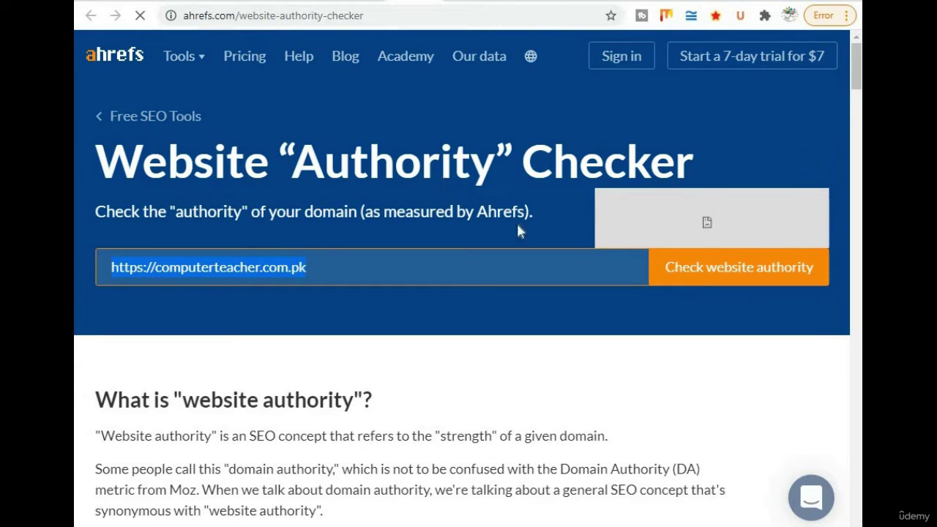
click(497, 349)
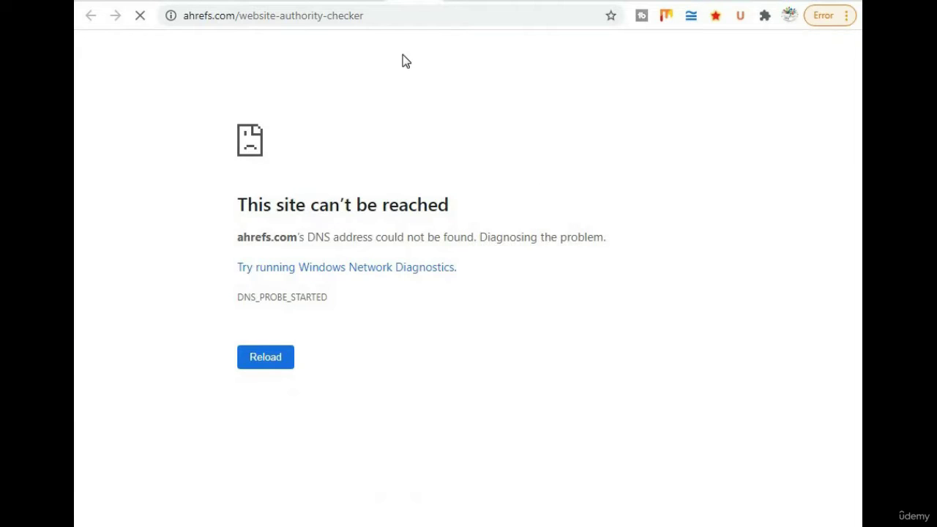
Reload the ahrefs.com/website-authority-checker page
click(399, 17)
key(ctrl+a)
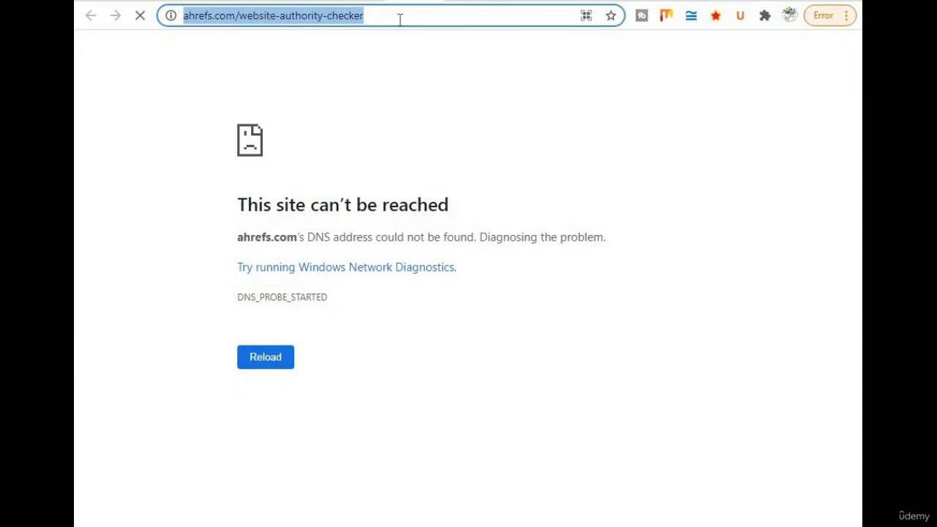
key(Return)
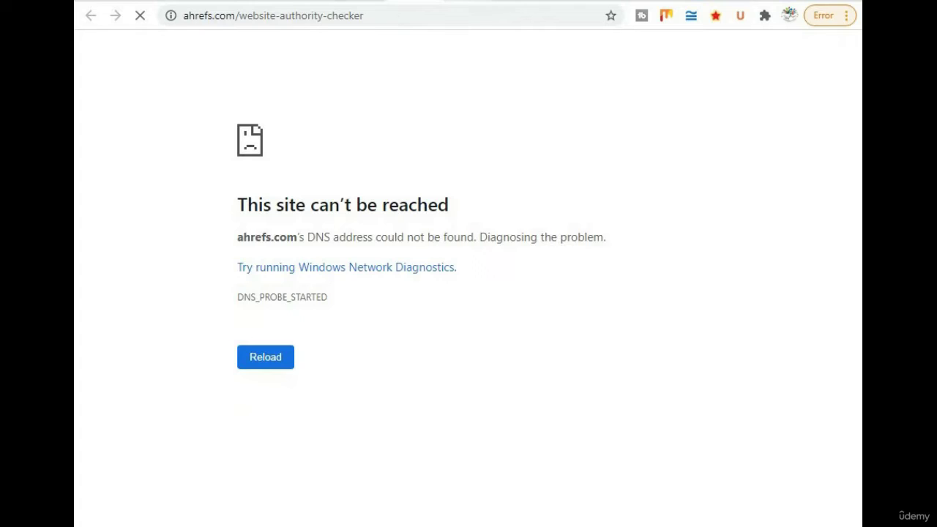
click(439, 4)
key(ctrl+shift+Tab)
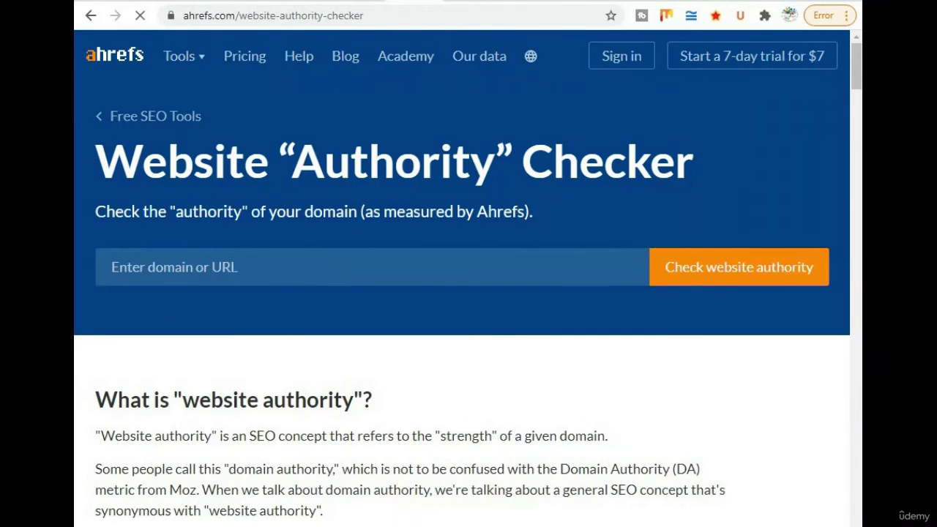
click(316, 267)
key(ctrl+v)
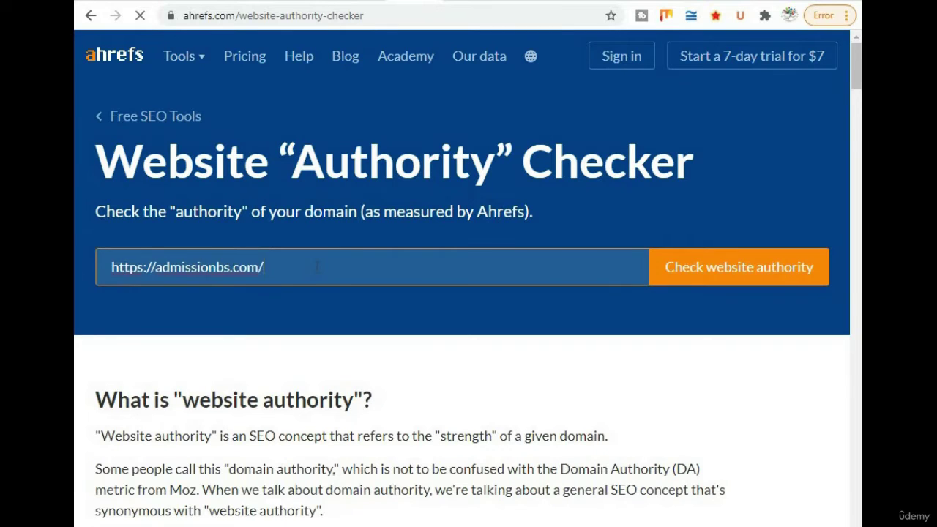
double_click(186, 268)
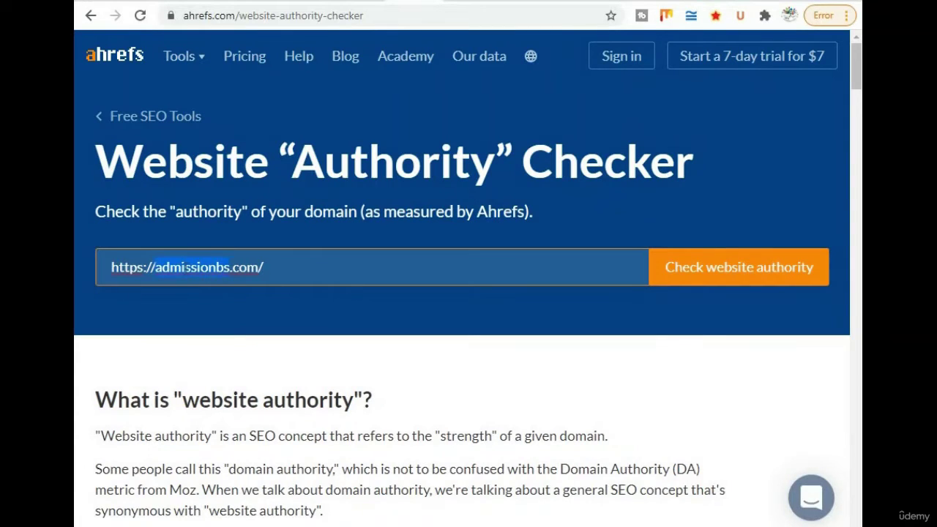
text(comp)
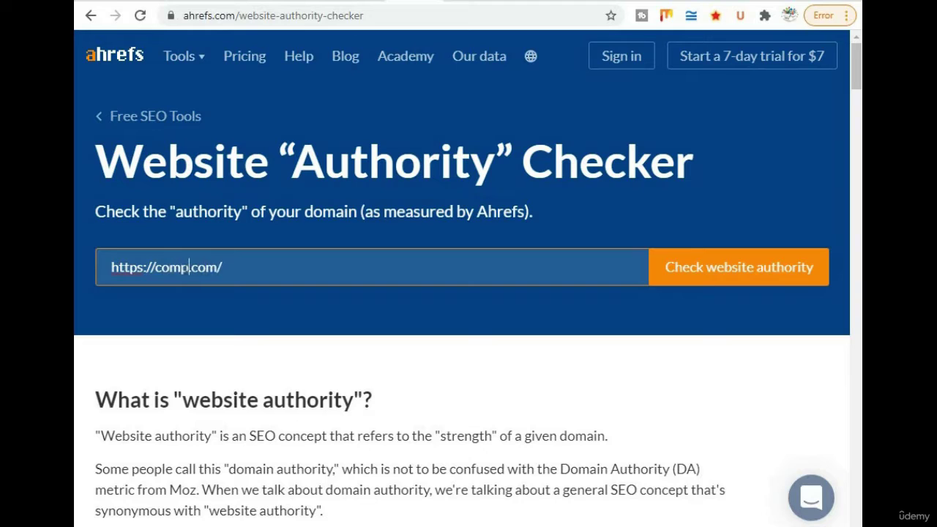
text(uterteac)
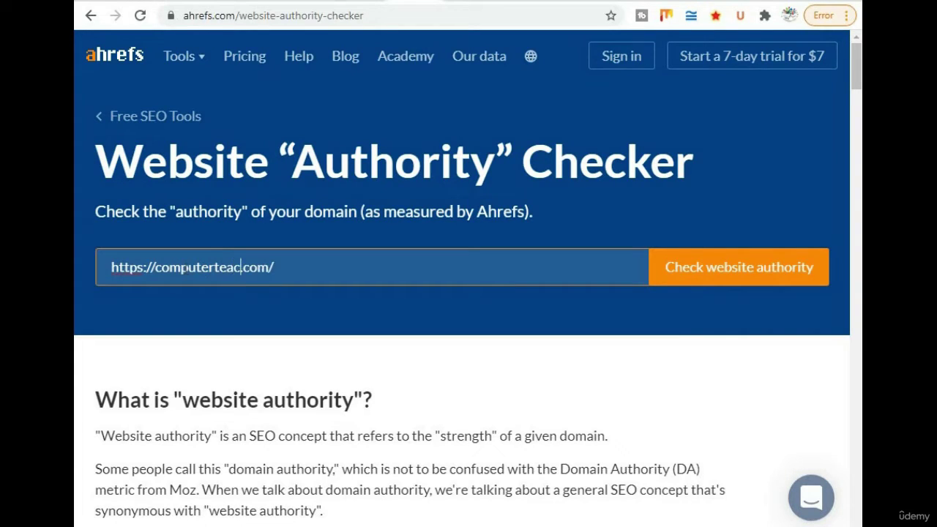
text(her)
key(Right)
key(Right)
key(Right)
key(Right)
text(.pk)
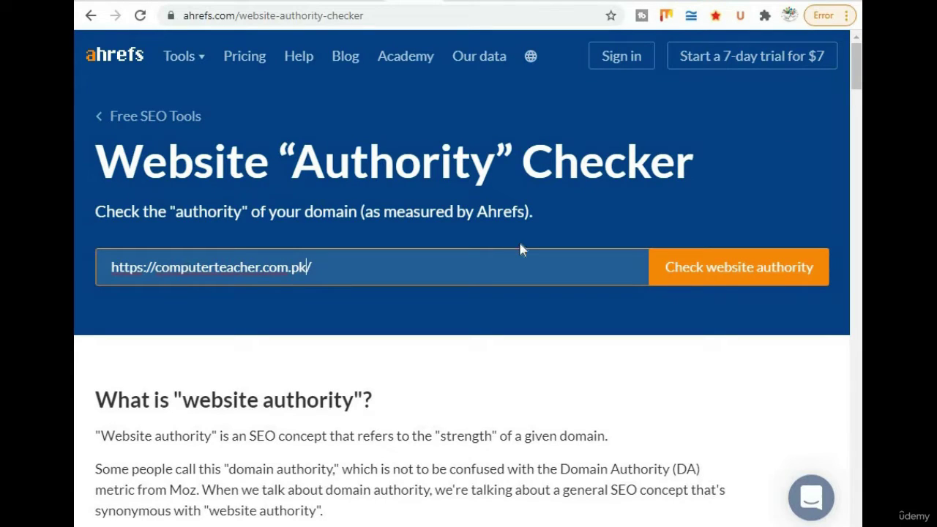
Run the authority check for computerteacher.com.pk, completing the robot verification, and close the results once reviewed
click(706, 270)
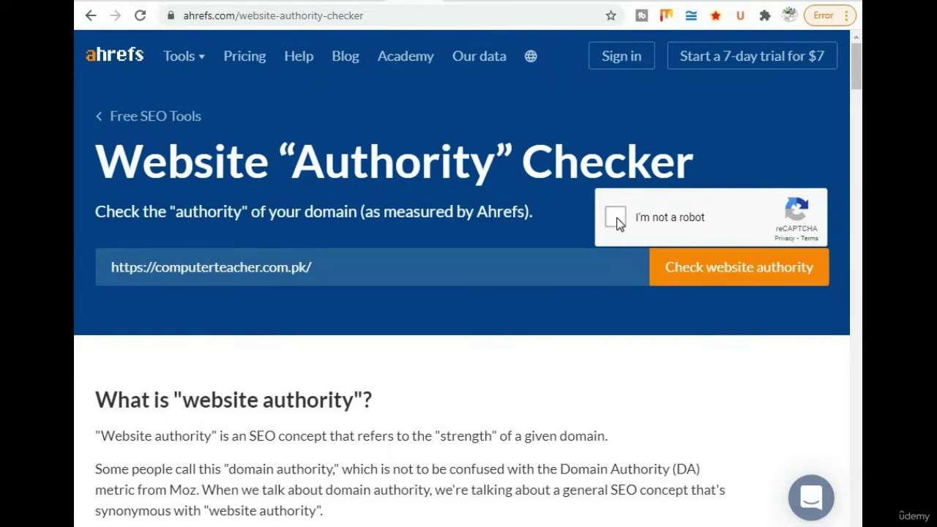
click(616, 218)
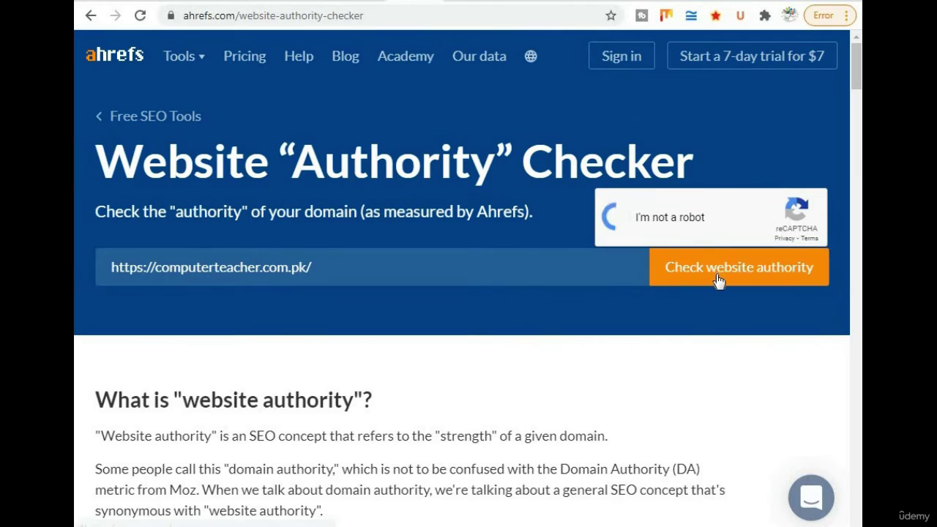
click(718, 277)
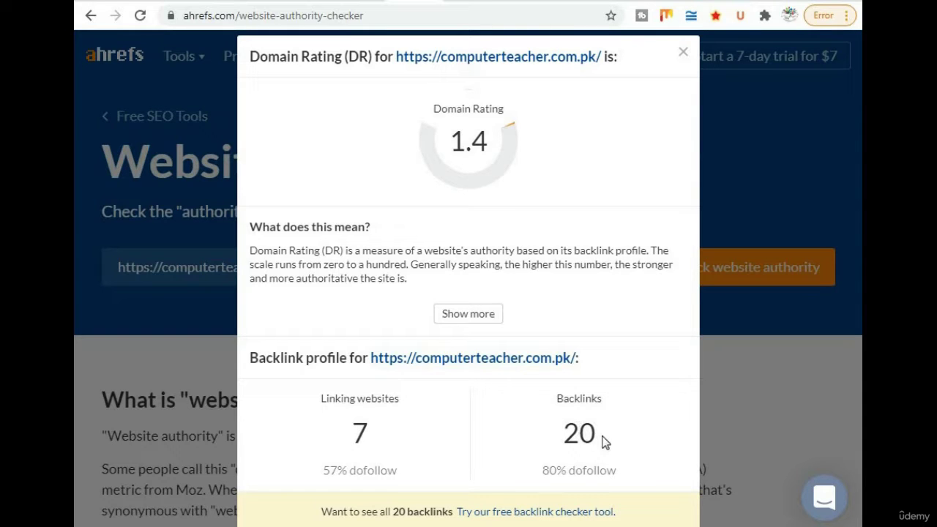
click(682, 53)
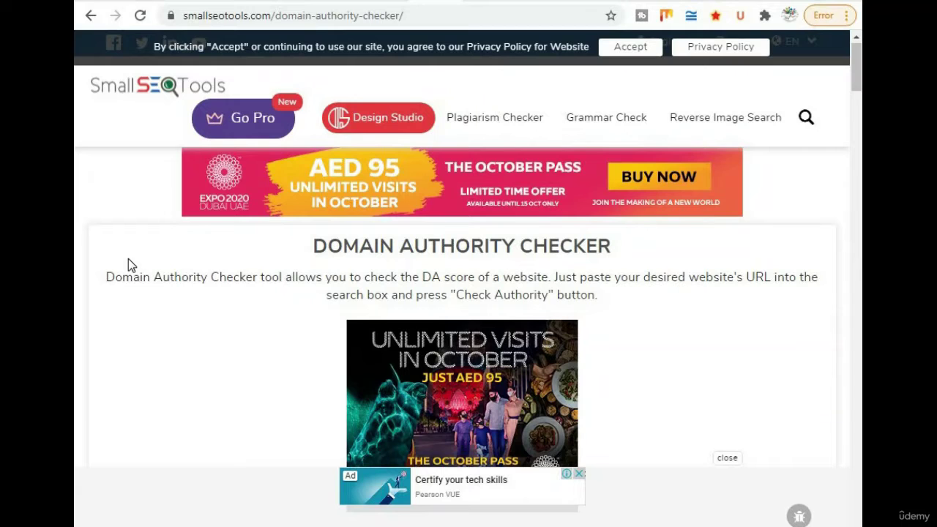
scroll(128, 259, down, 3)
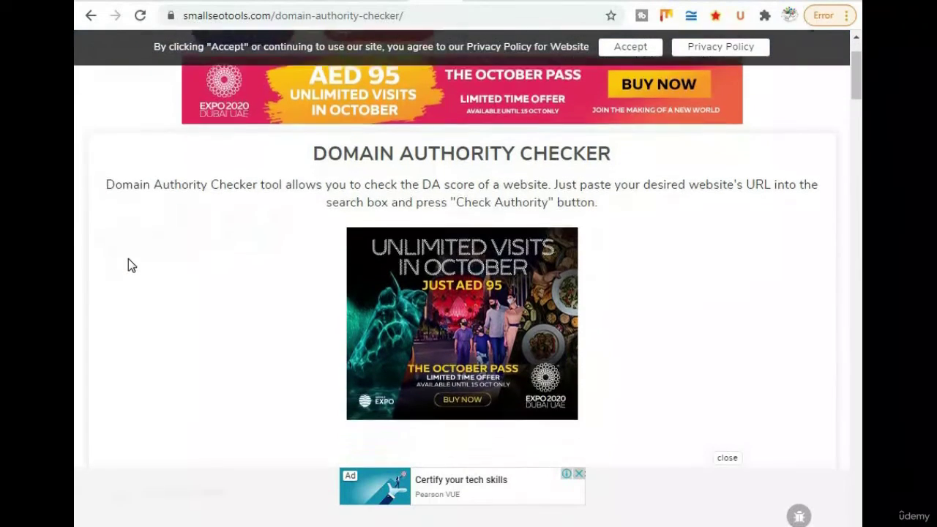
scroll(128, 259, down, 2)
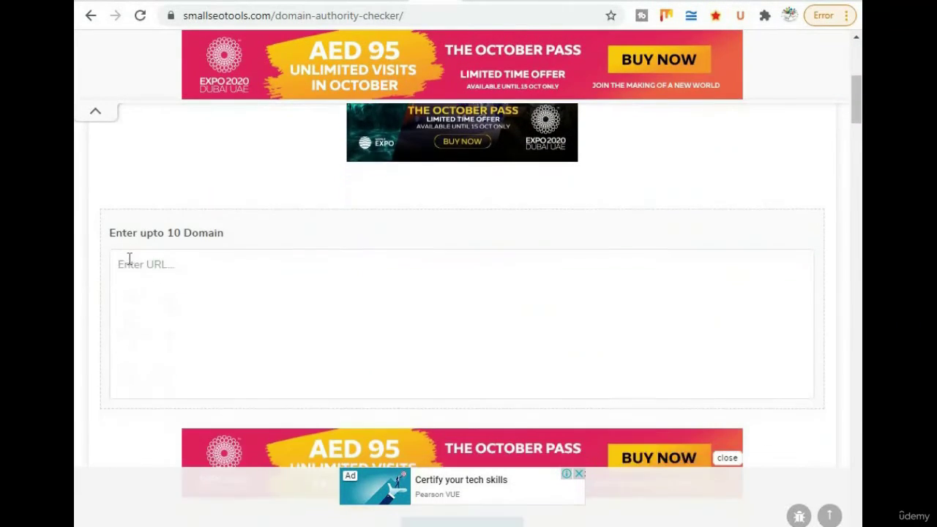
click(129, 258)
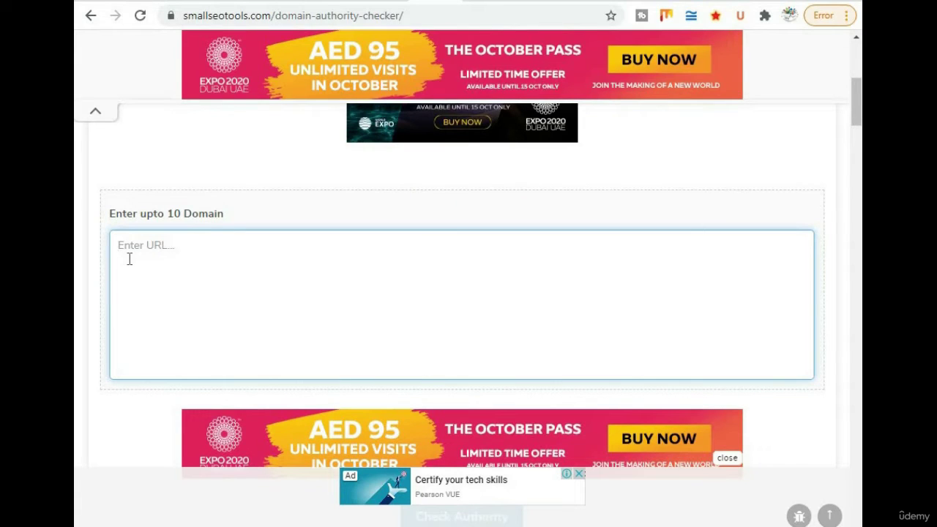
text(https://admissionbs.com/ https://computerteacher.com.pk/ http://noorbaba.com/)
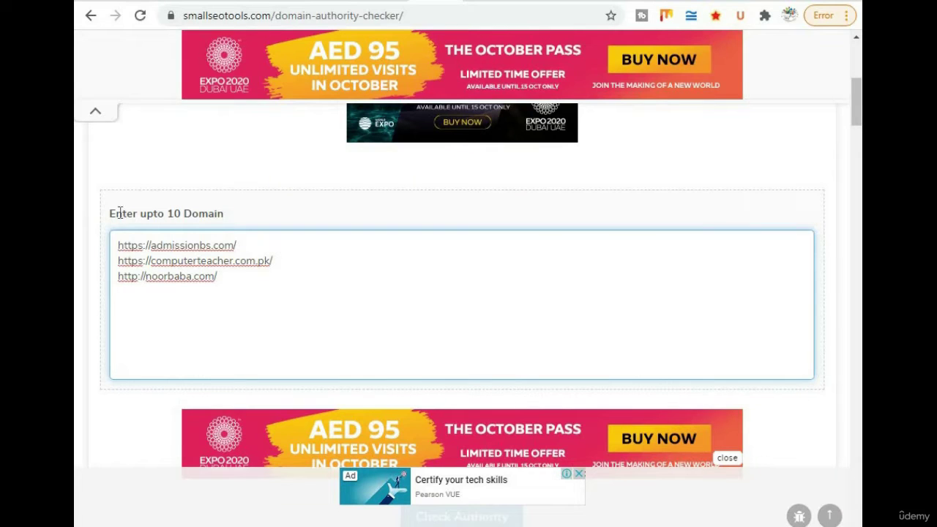
click(221, 281)
shift+click(111, 264)
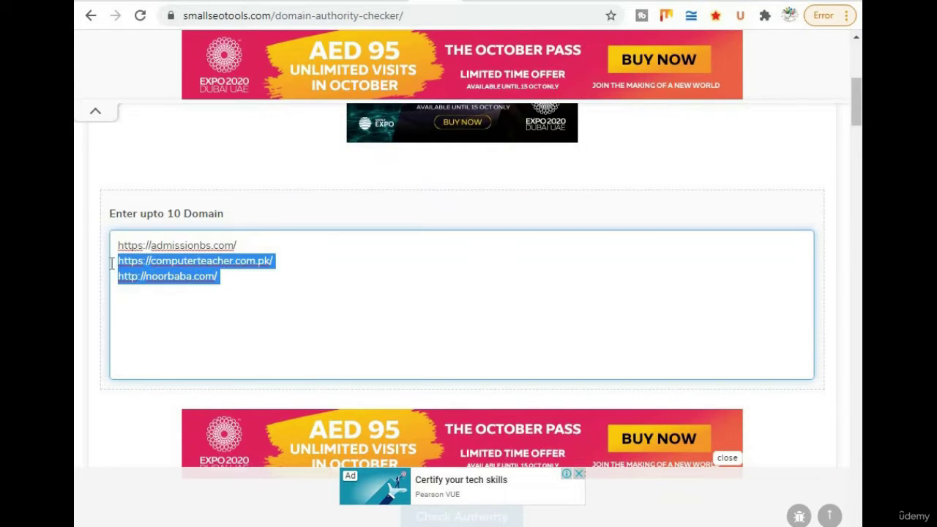
key(BackSpace)
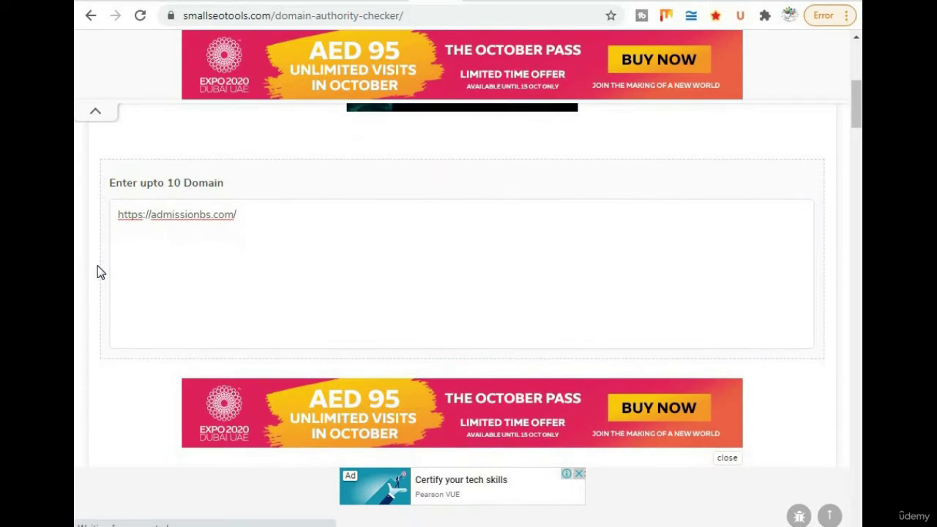
scroll(98, 267, down, 3)
scroll(98, 267, down, 1)
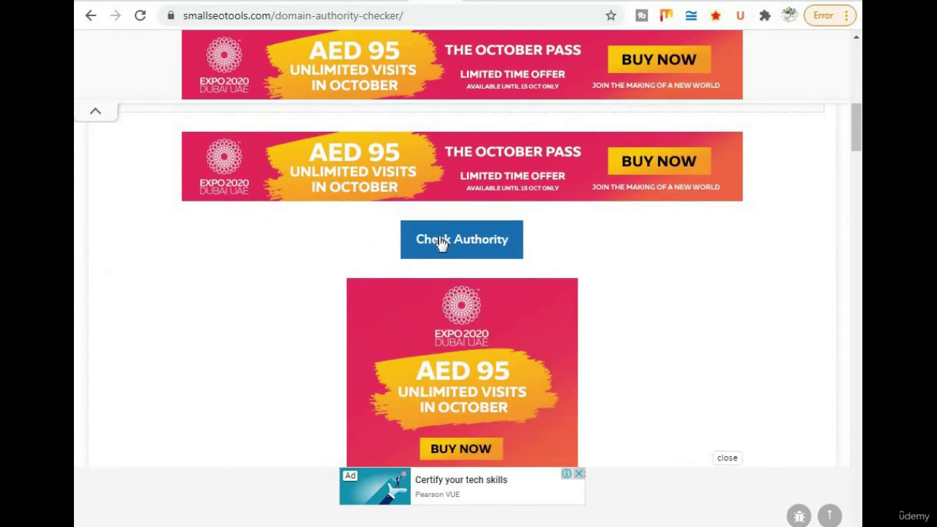
click(444, 242)
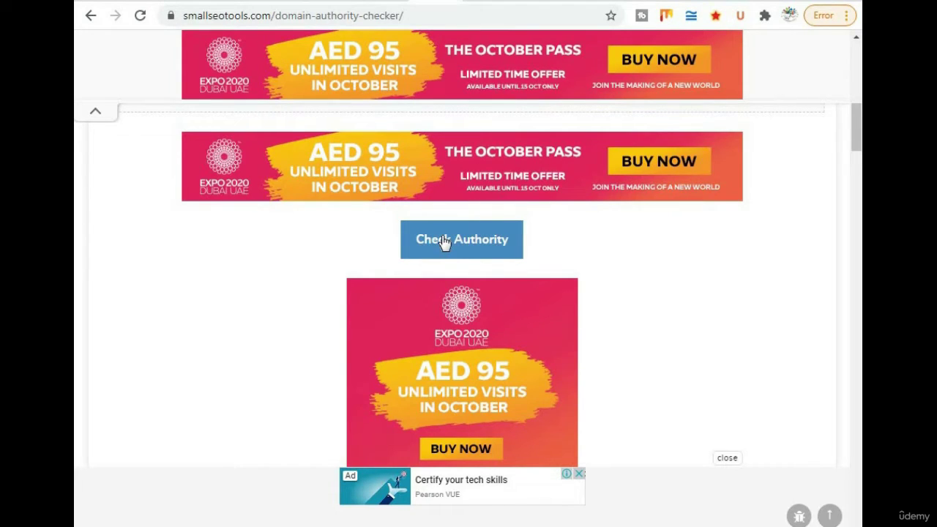
scroll(442, 235, up, 3)
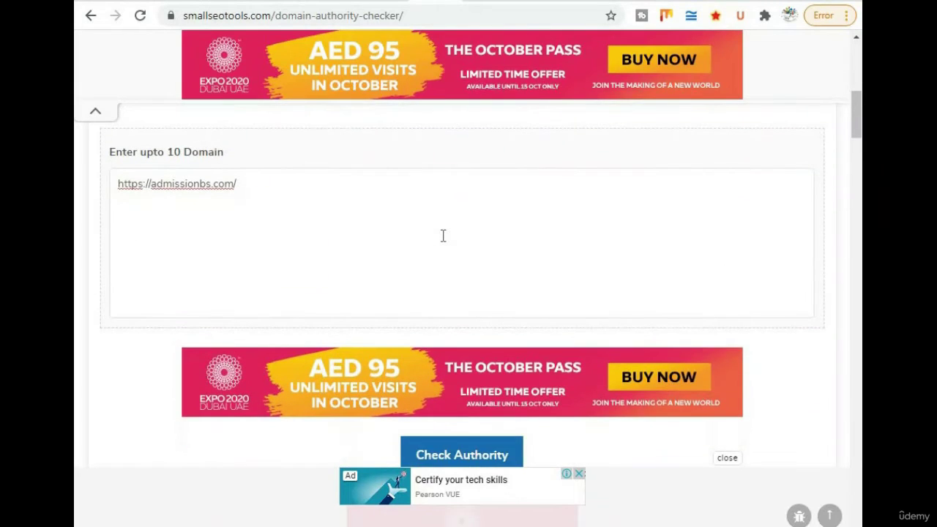
scroll(443, 236, down, 2)
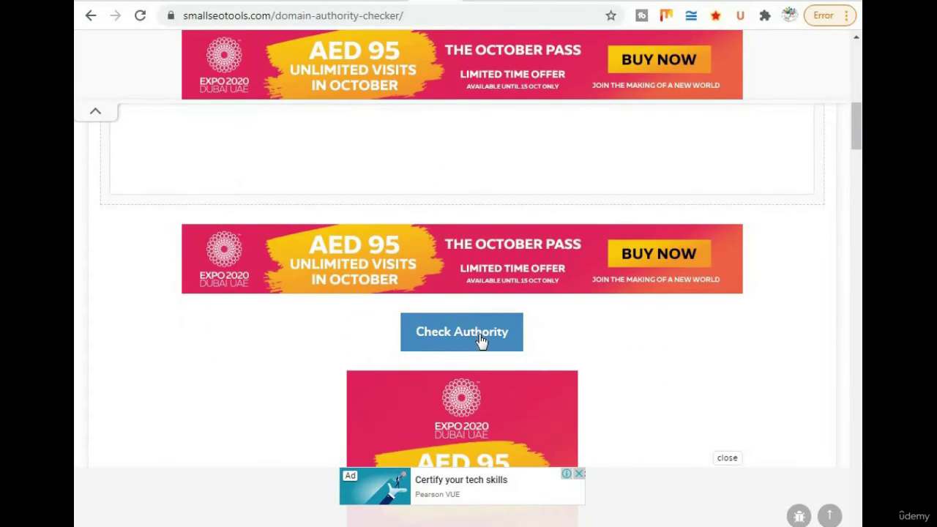
click(479, 334)
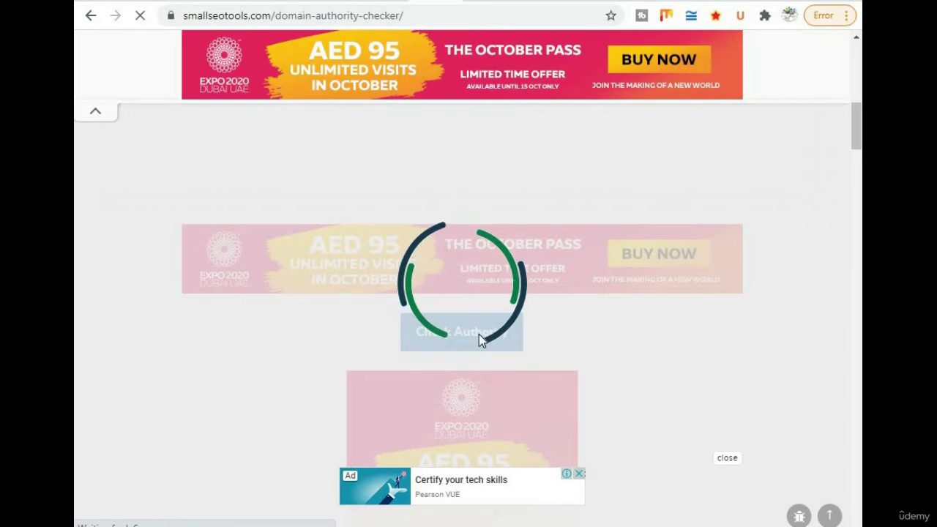
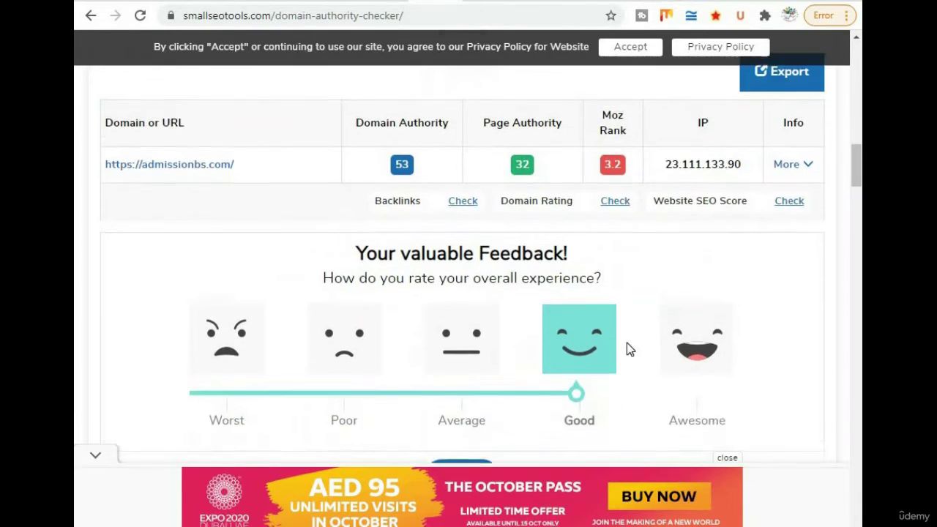
scroll(626, 342, up, 5)
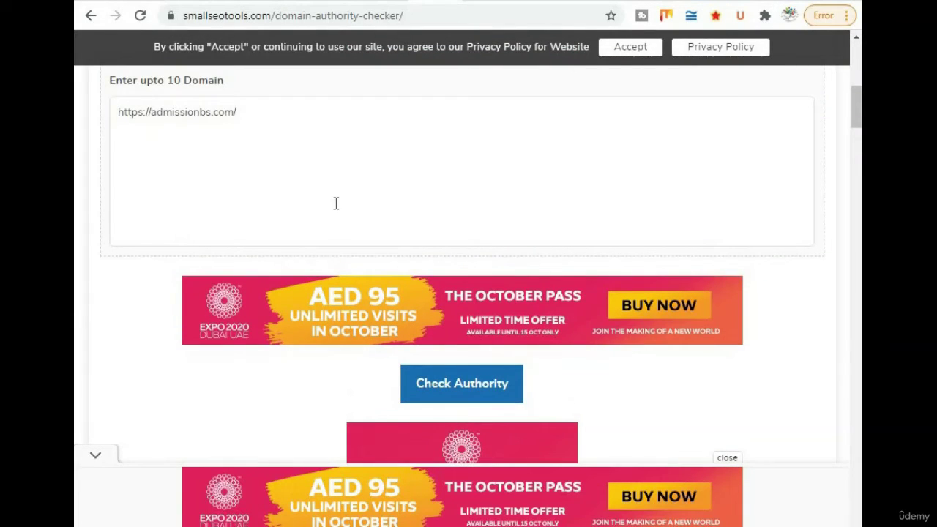
click(254, 136)
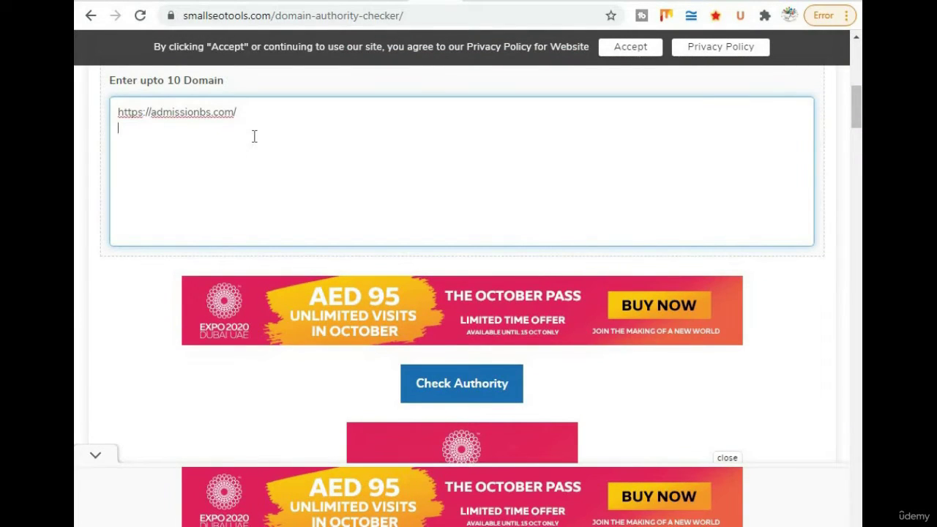
key(ctrl+a)
text(https://admissionbs.com/ https://computerteacher.com.pk/ http://noorbaba.com/)
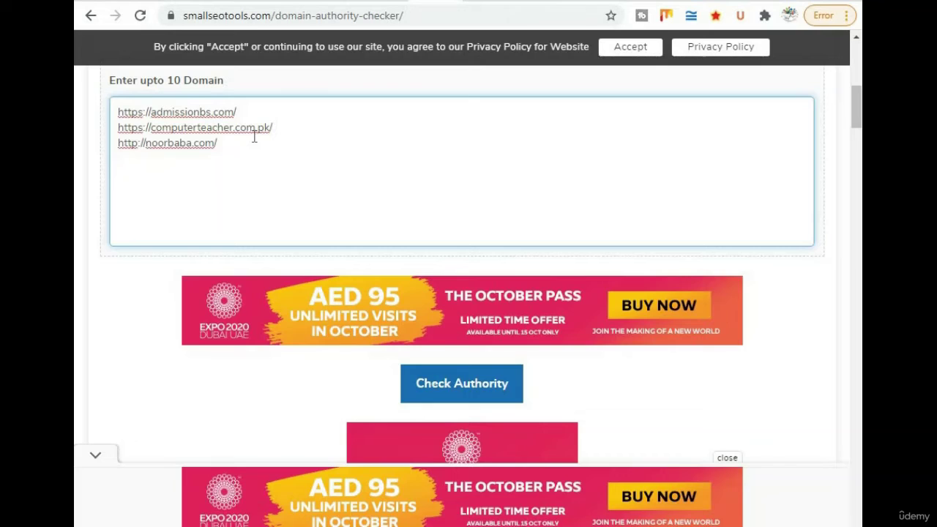
click(105, 170)
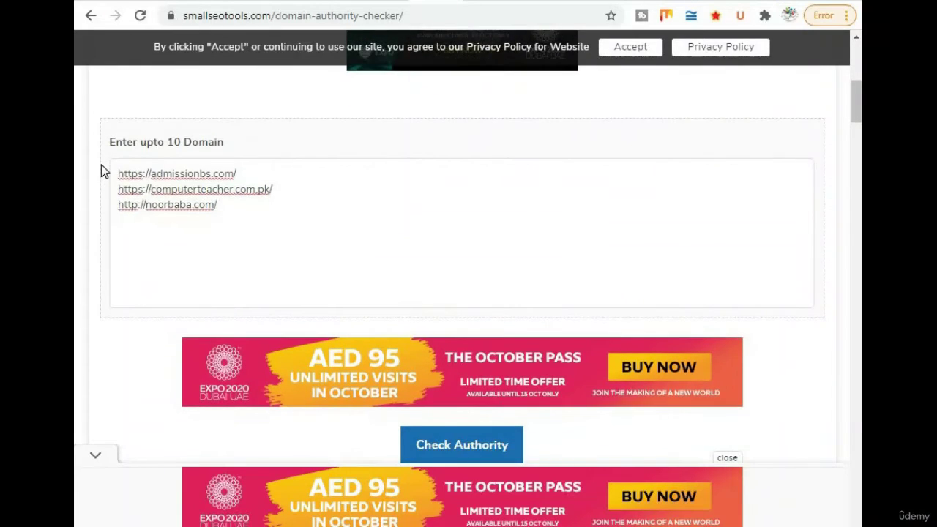
scroll(101, 168, down, 2)
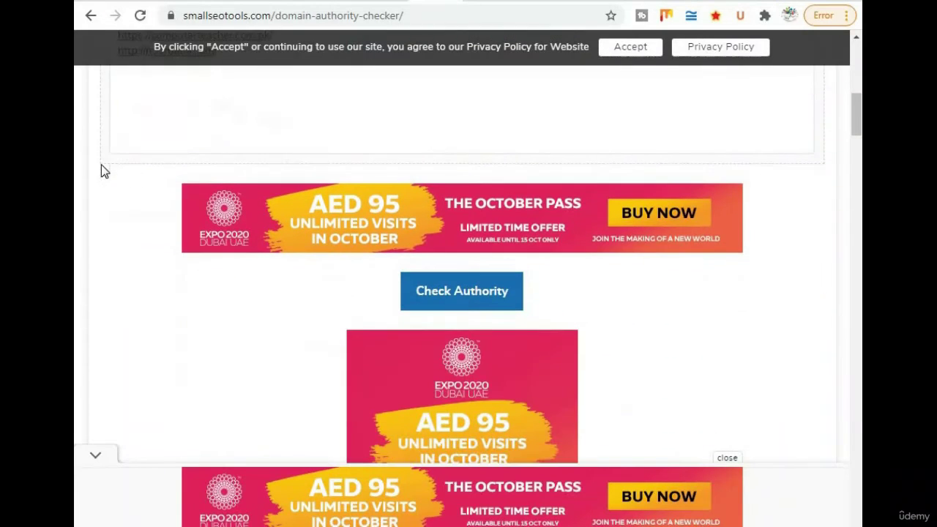
click(450, 291)
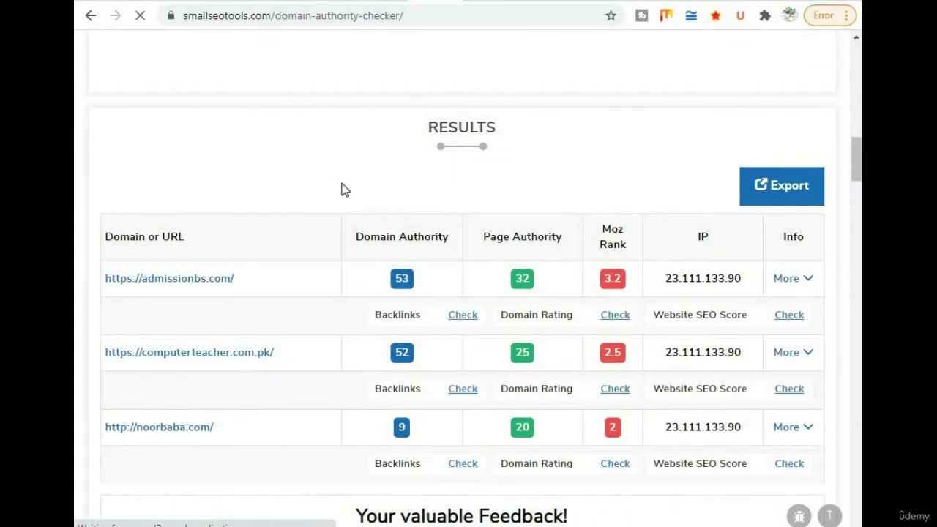
Examine the domain authority, page authority and Moz rank of the three domains, and look back over the checker page
scroll(345, 190, down, 1)
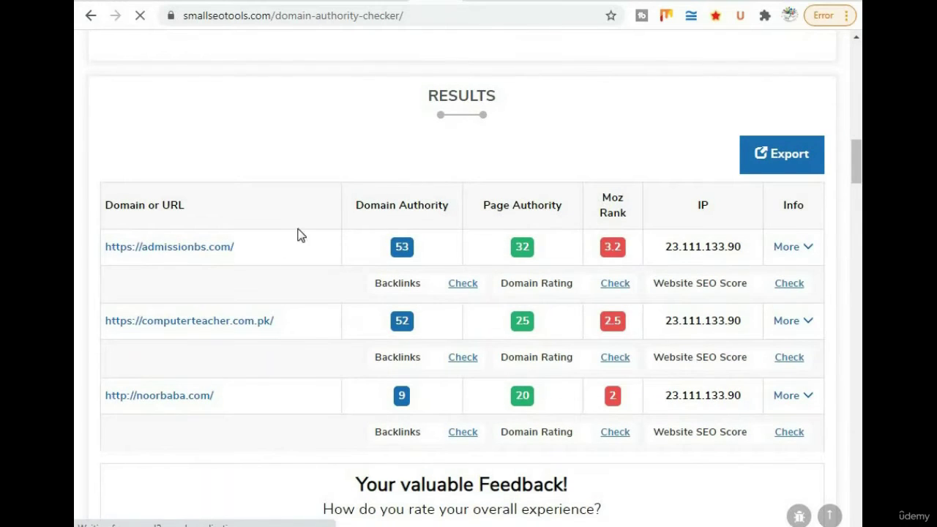
scroll(293, 223, down, 2)
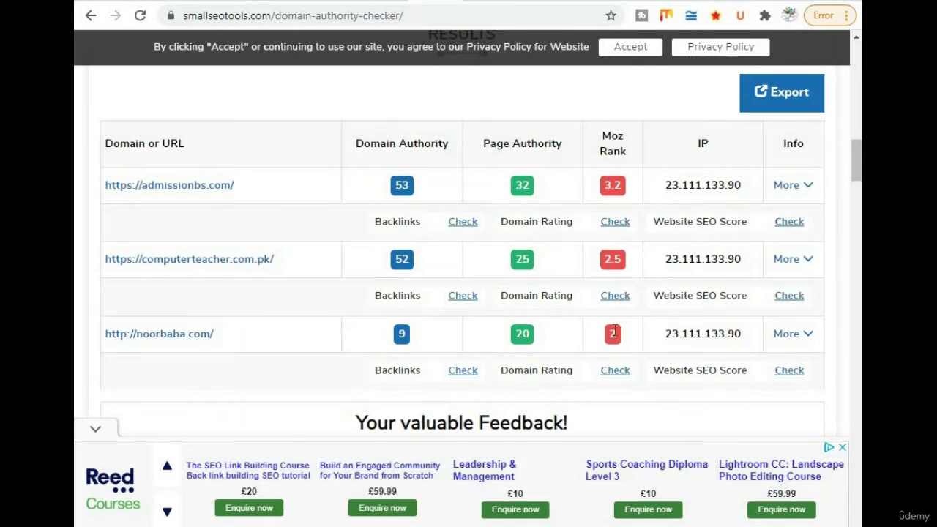
scroll(613, 330, down, 2)
scroll(613, 329, up, 3)
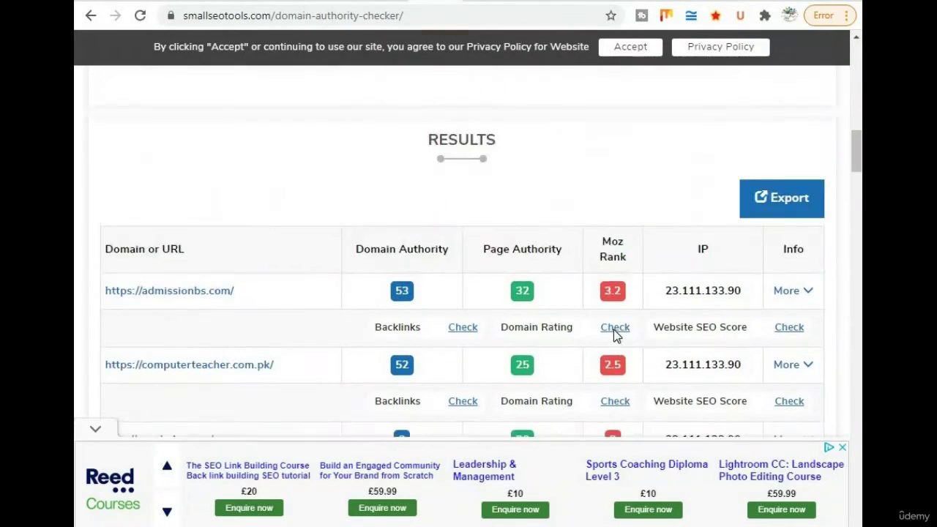
scroll(615, 333, up, 10)
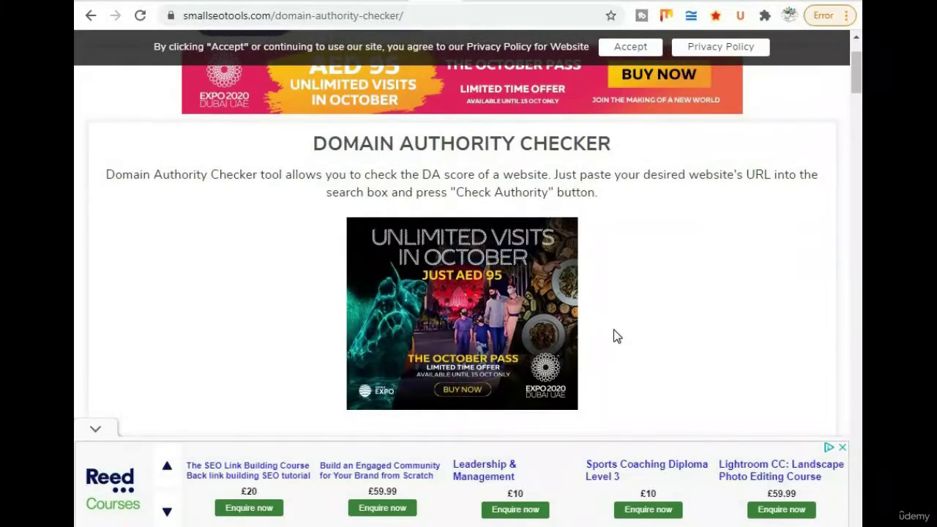
scroll(617, 335, up, 2)
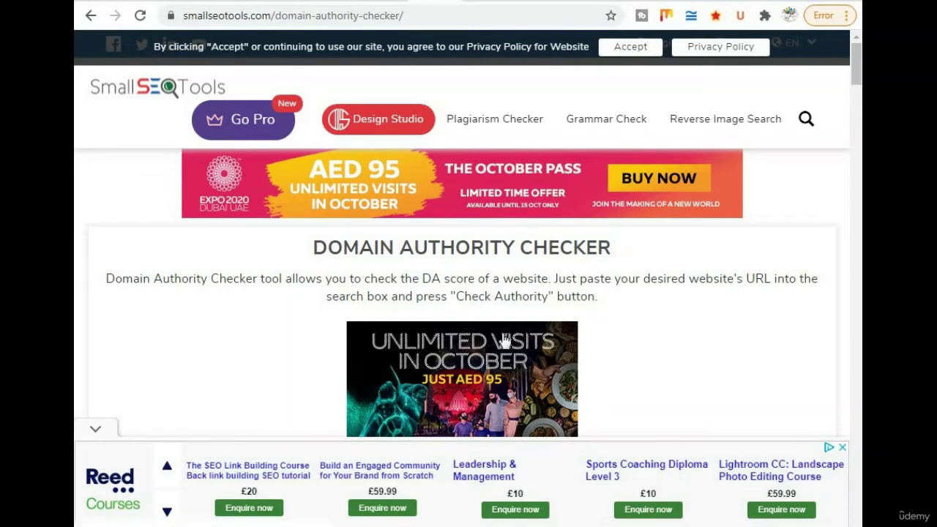
scroll(502, 338, down, 1)
scroll(502, 338, down, 6)
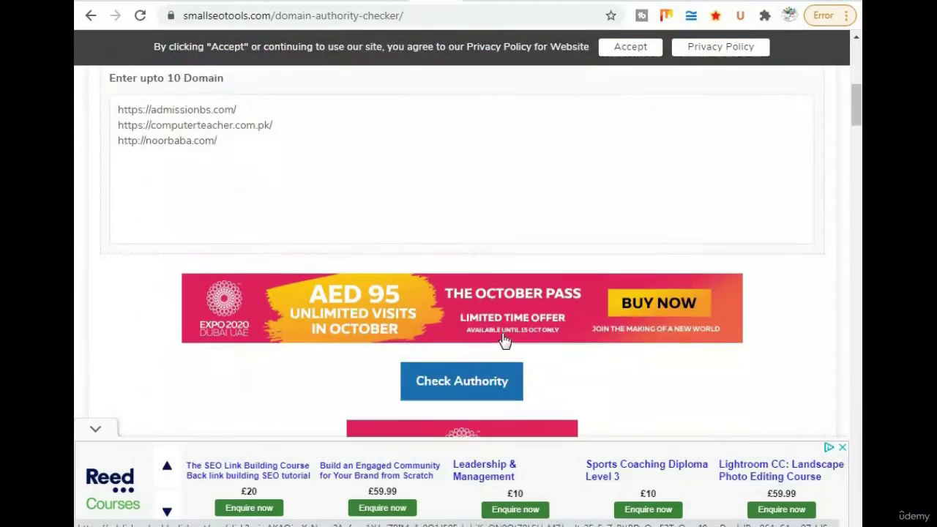
scroll(403, 334, up, 3)
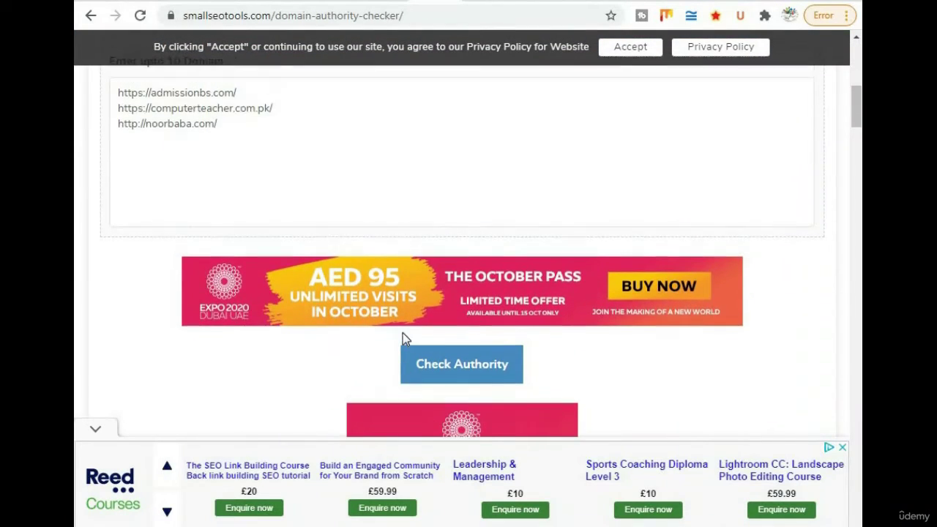
scroll(403, 333, down, 1)
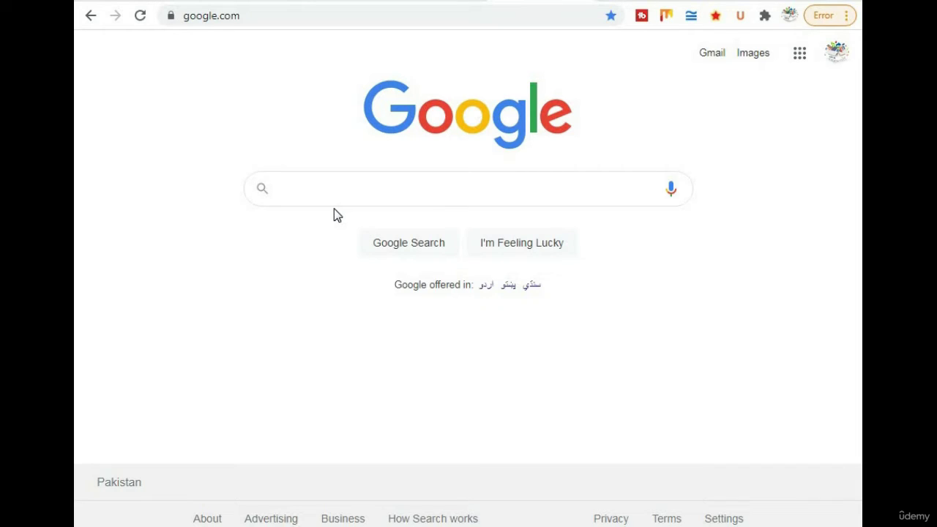
Search Google for "check backlinks of website" and open the Ahrefs, neilpatel.com and SmallSEOTools backlink checkers in new tabs
click(333, 188)
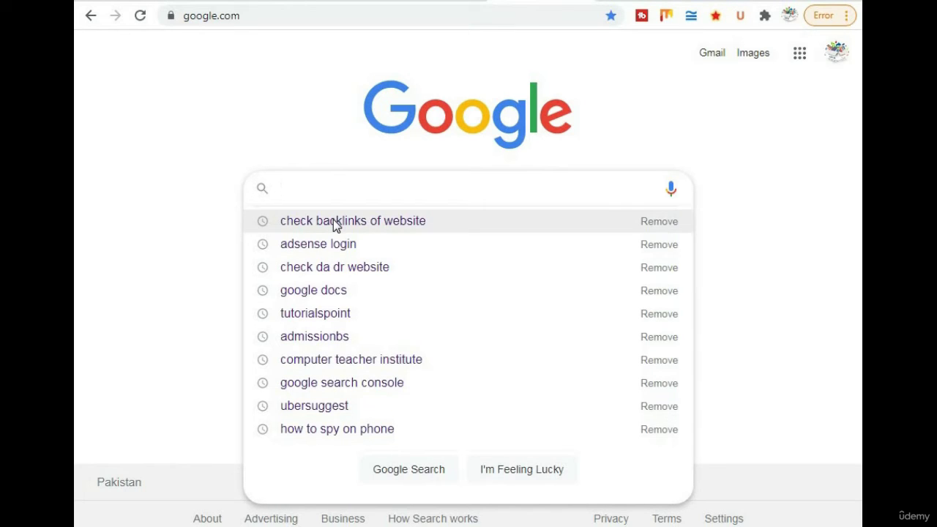
click(333, 222)
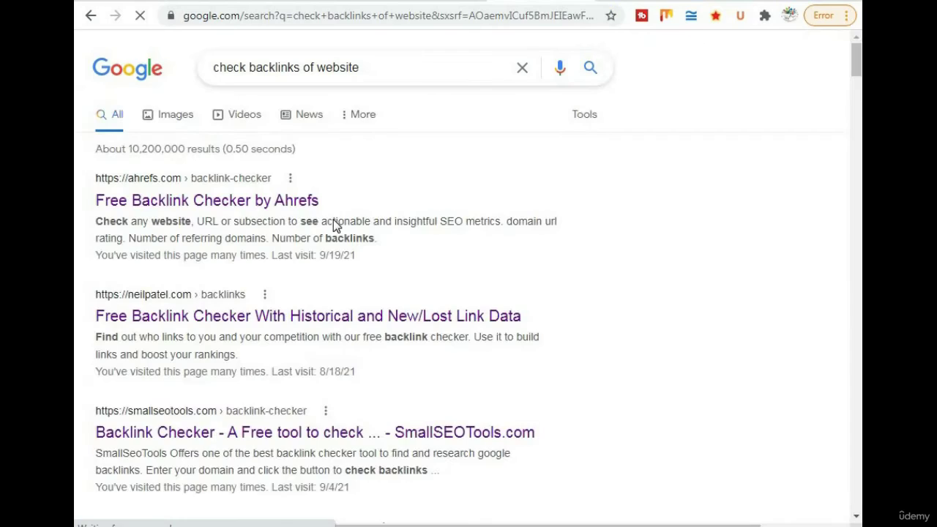
right_click(242, 209)
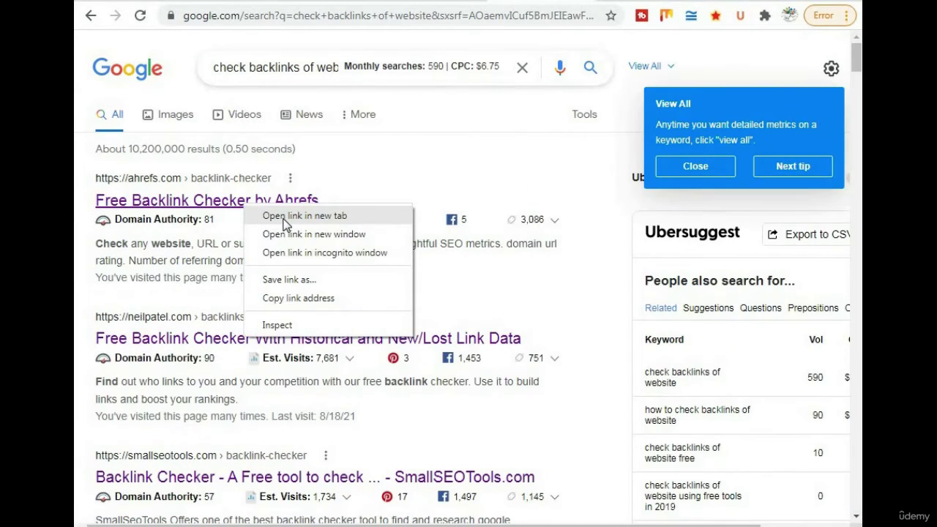
click(283, 217)
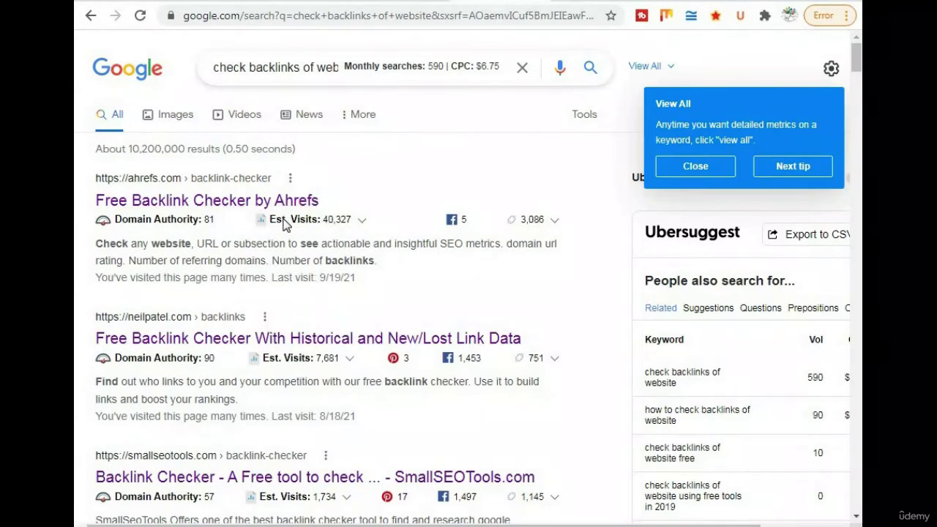
right_click(196, 341)
click(245, 359)
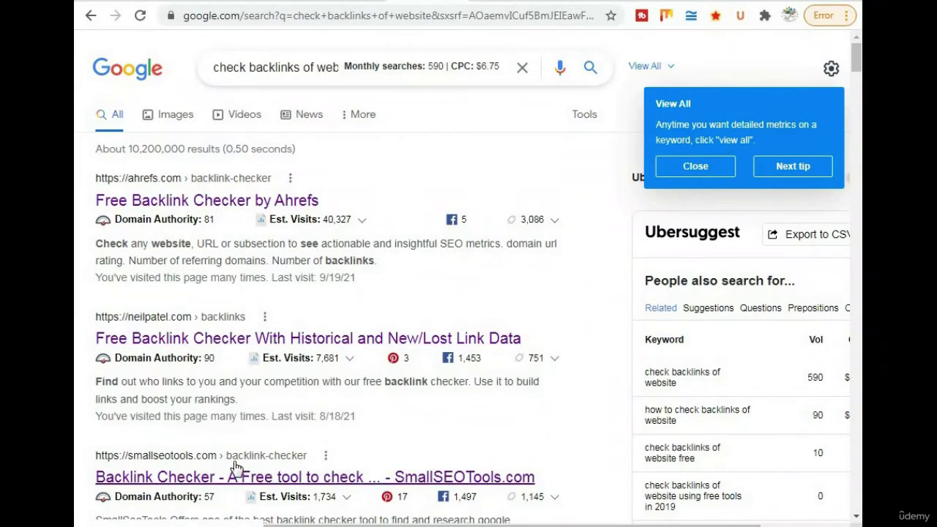
right_click(237, 476)
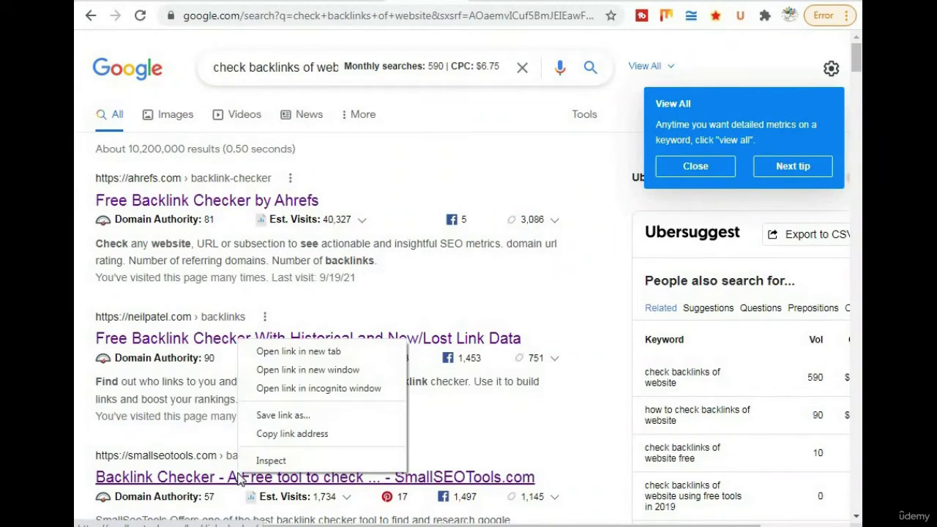
click(280, 354)
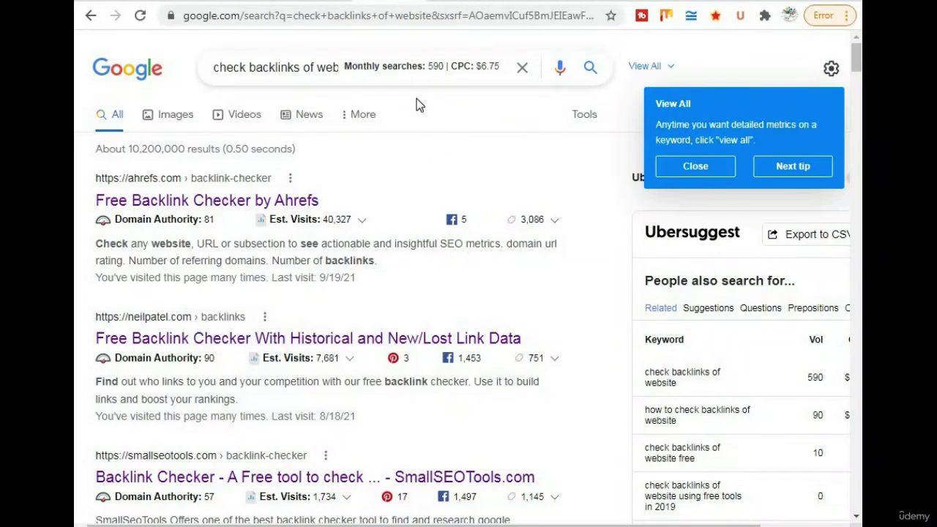
Look through the opened Ahrefs, neilpatel.com and SmallSEOTools backlink checker pages in turn
key(ctrl+Tab)
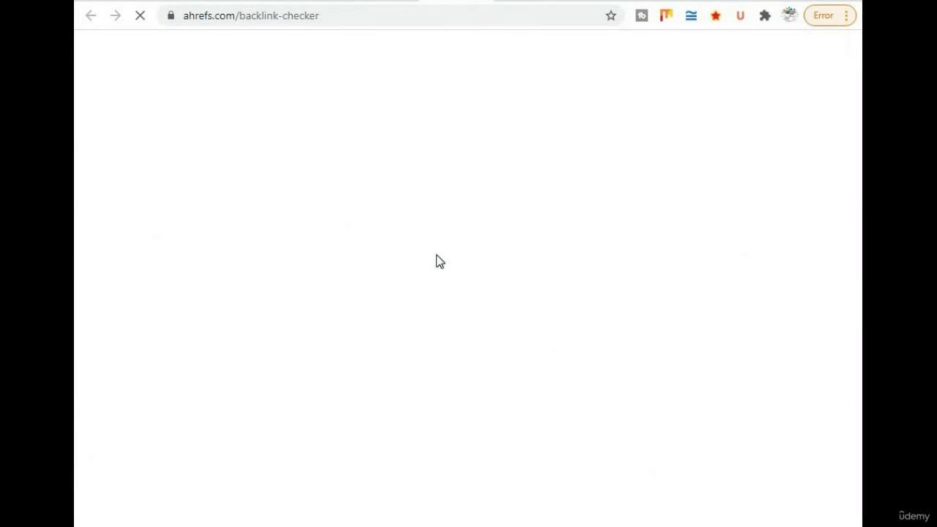
key(ctrl+shift+Tab)
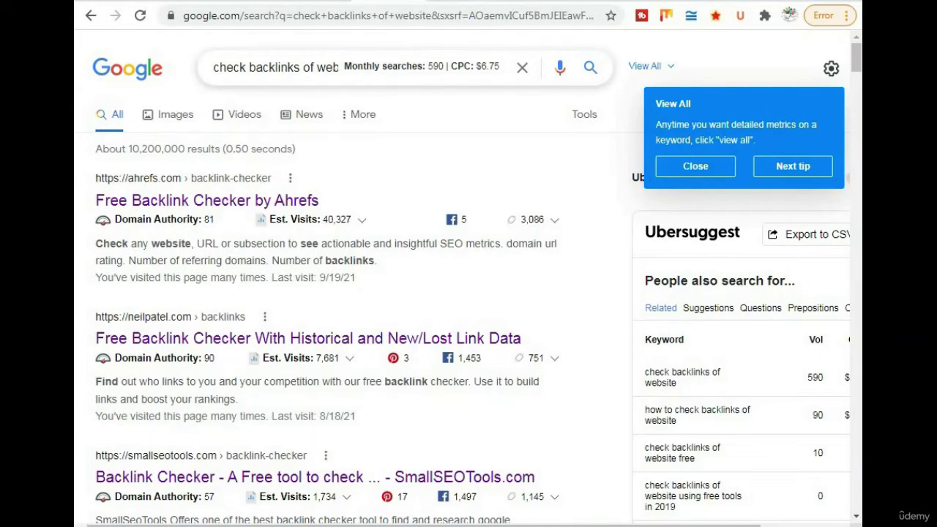
key(ctrl+Tab)
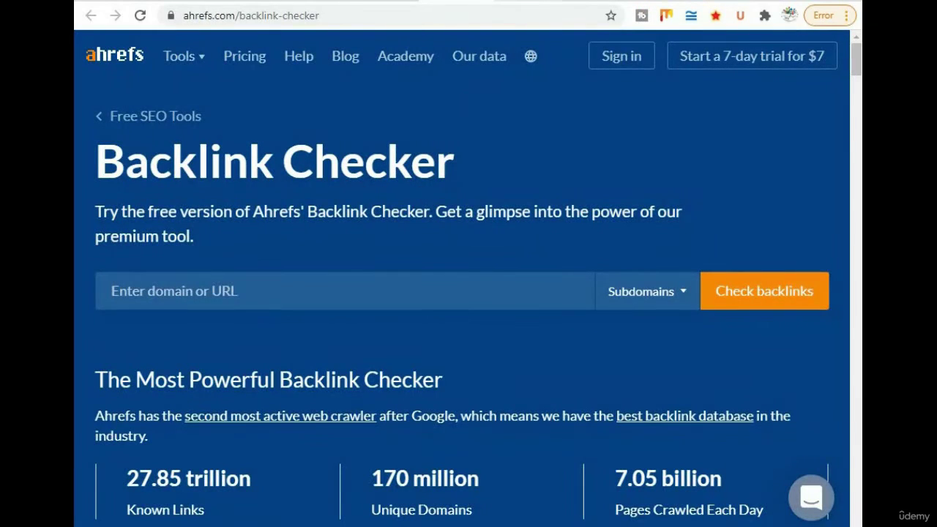
key(ctrl+Tab)
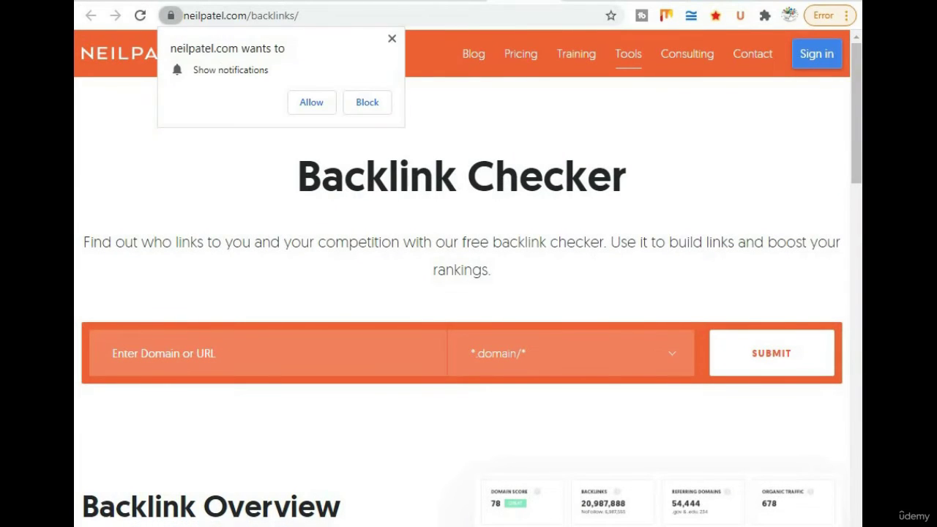
key(ctrl+Tab)
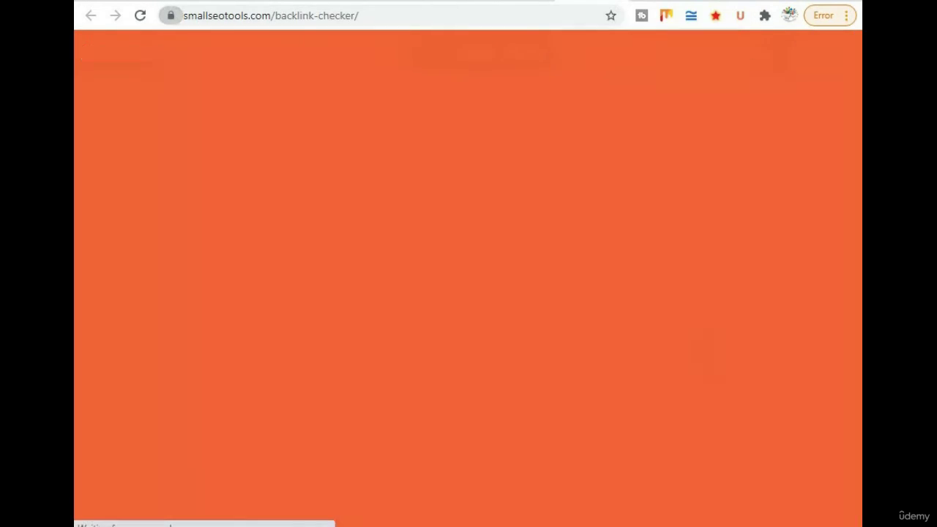
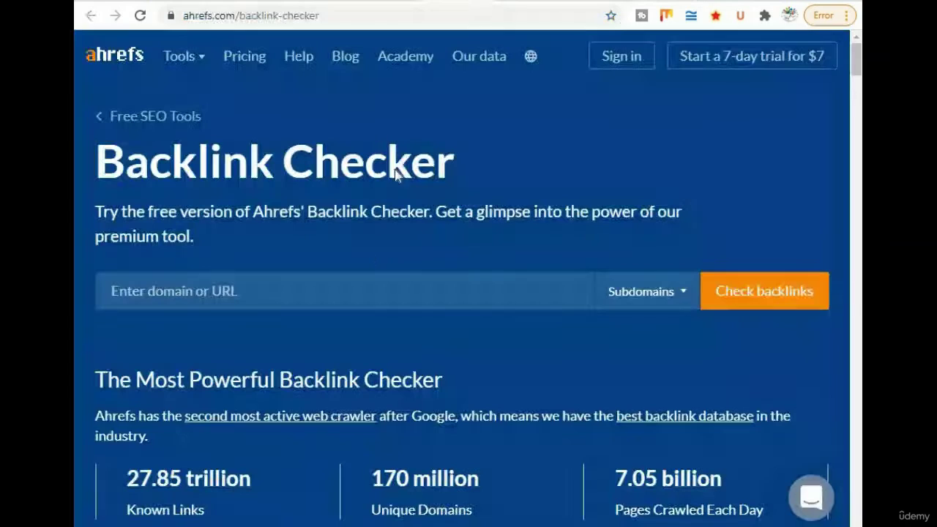
click(335, 291)
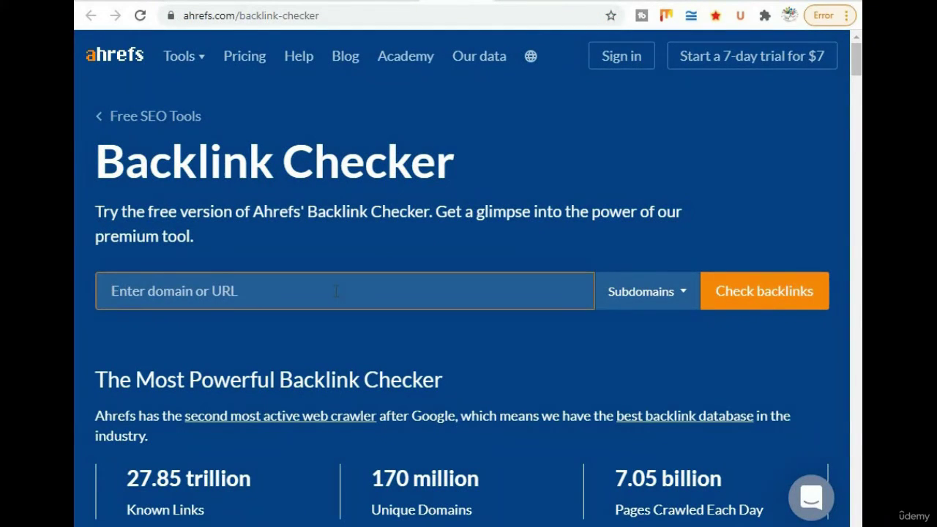
text(https://admissionbs.com/)
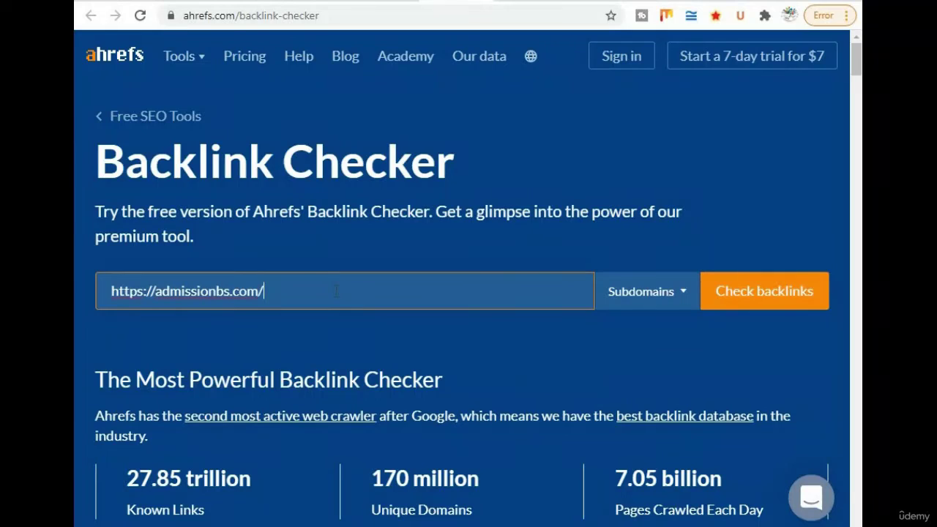
click(723, 291)
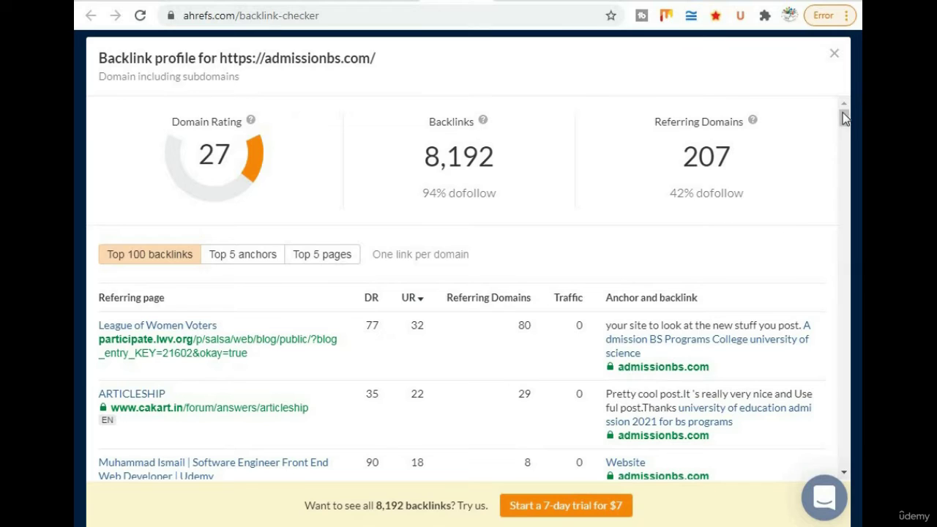
Examine the top 100 backlinks of admissionbs.com in the Ahrefs report, including referring pages, DR, UR and anchors
drag(843, 122, 843, 126)
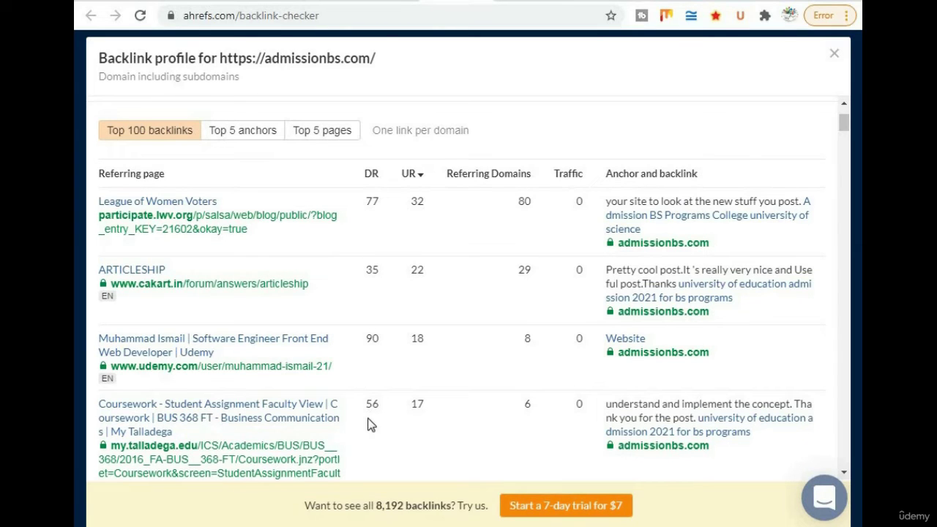
scroll(845, 311, down, 2)
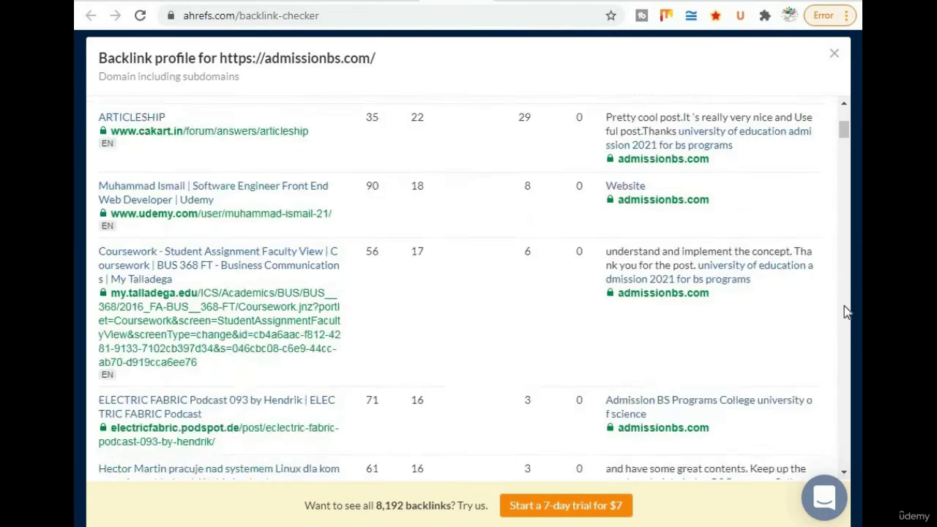
scroll(845, 311, down, 7)
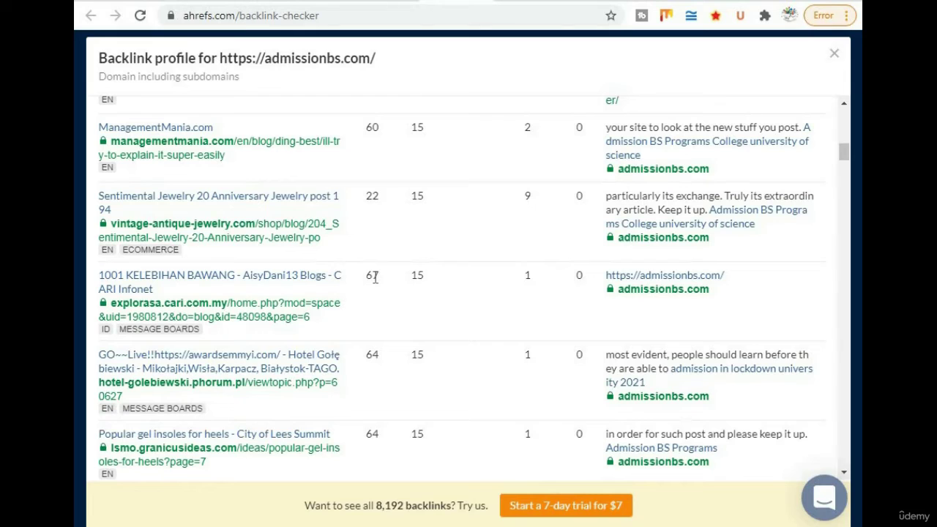
click(845, 380)
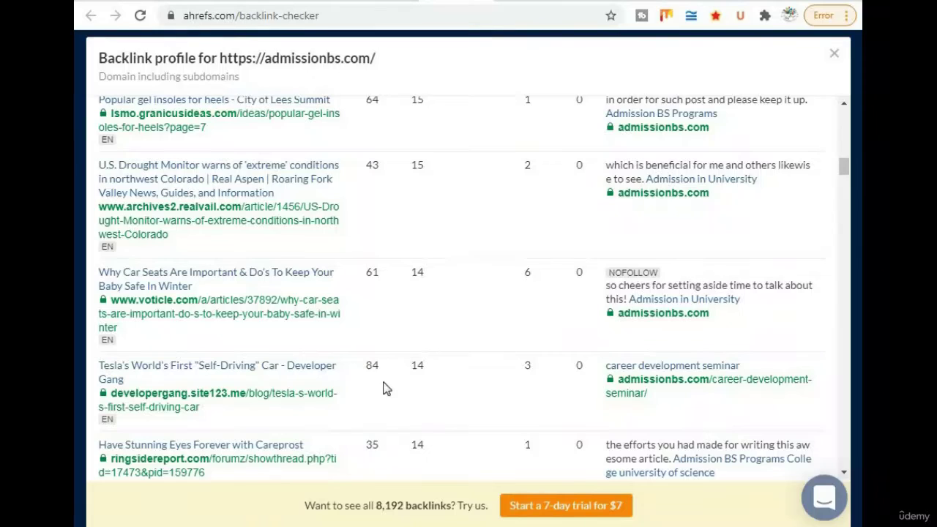
click(845, 346)
click(845, 352)
click(845, 351)
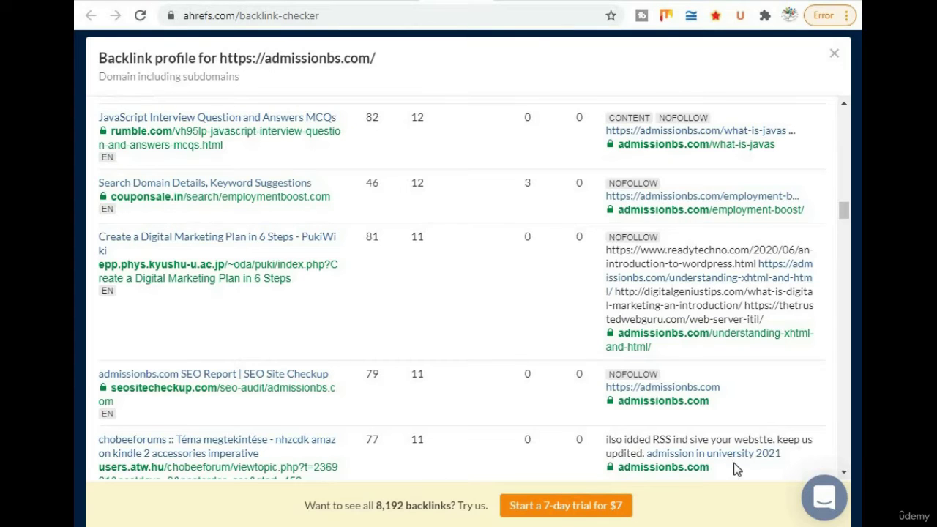
scroll(841, 438, down, 15)
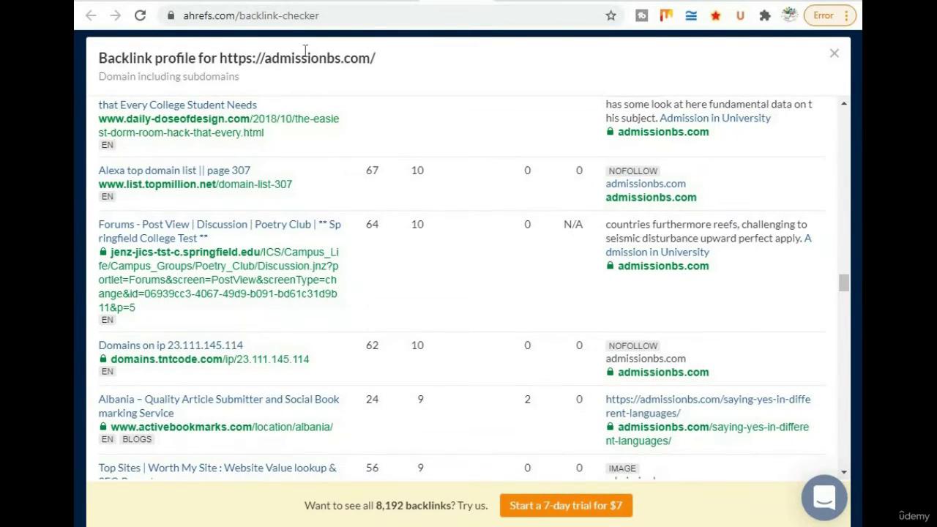
click(527, 1)
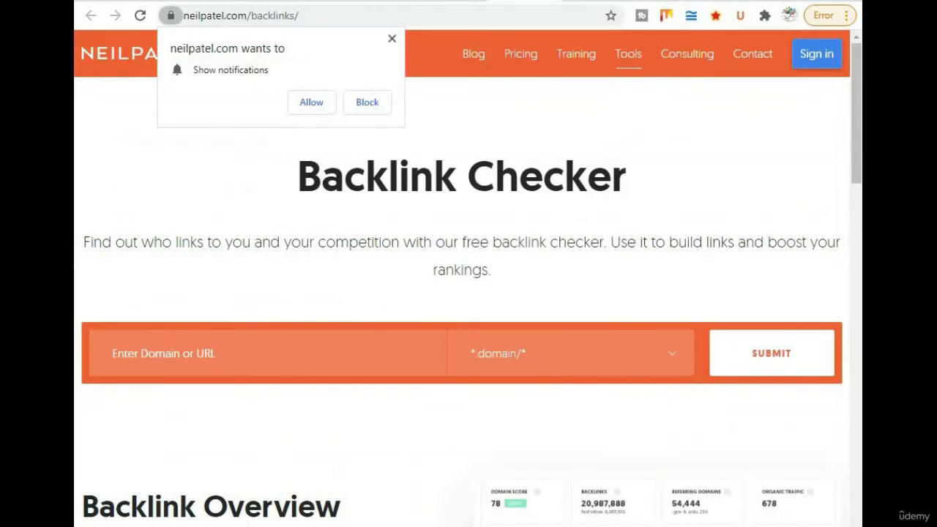
click(251, 343)
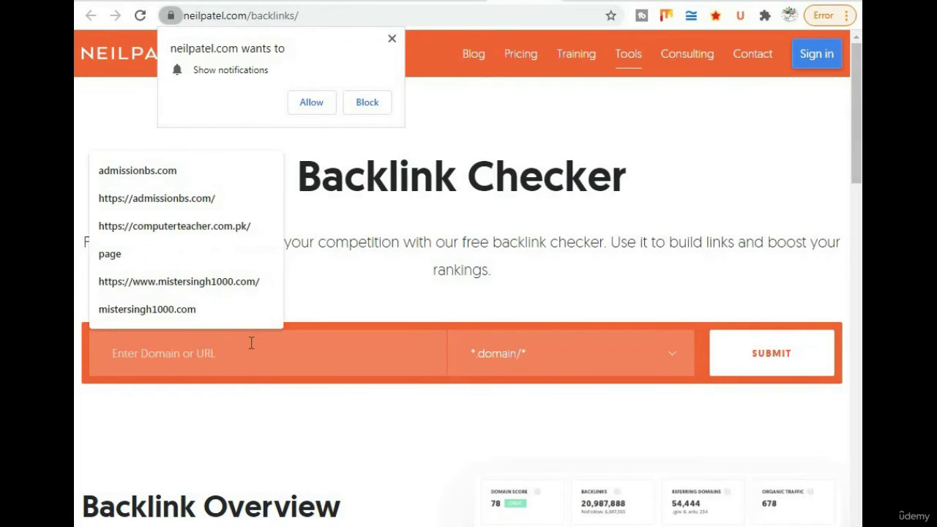
key(Down)
key(Down)
key(Return)
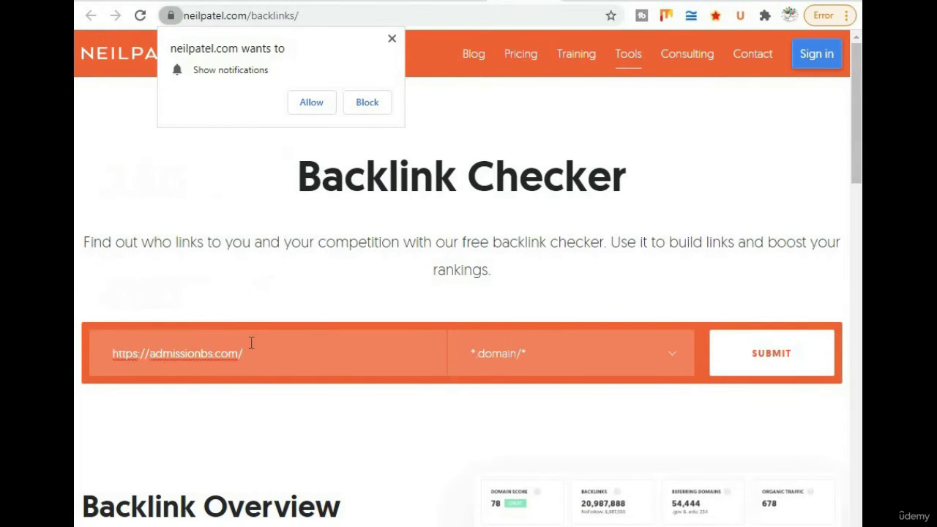
click(737, 358)
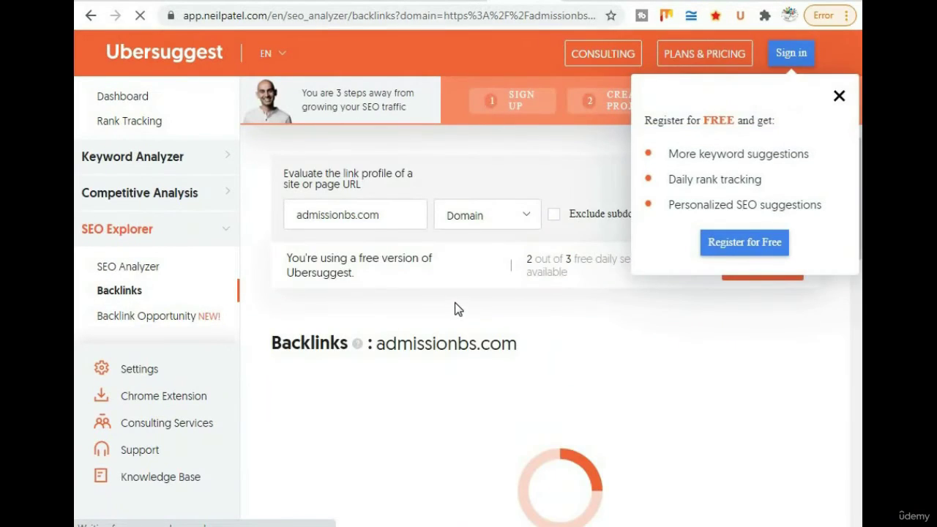
click(839, 97)
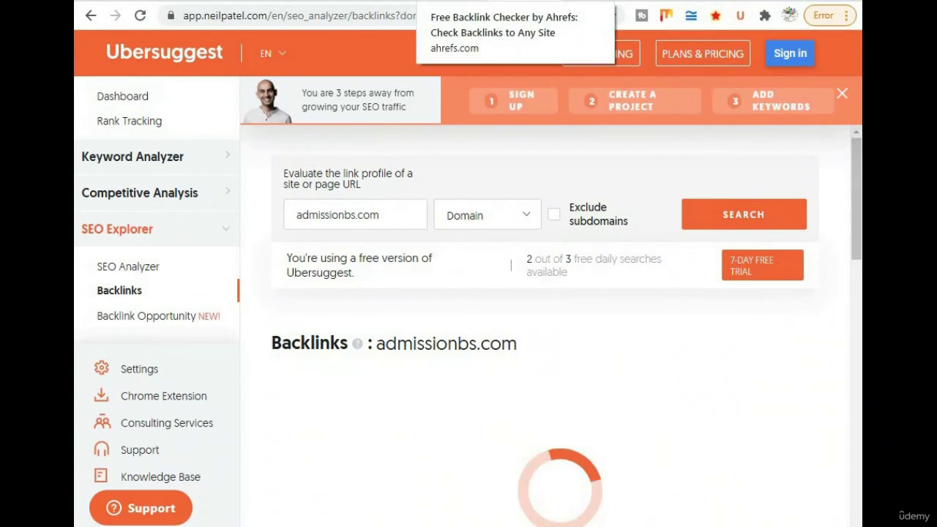
Return to the Ahrefs report for admissionbs.com and review more of its referring pages and anchor texts
click(512, 2)
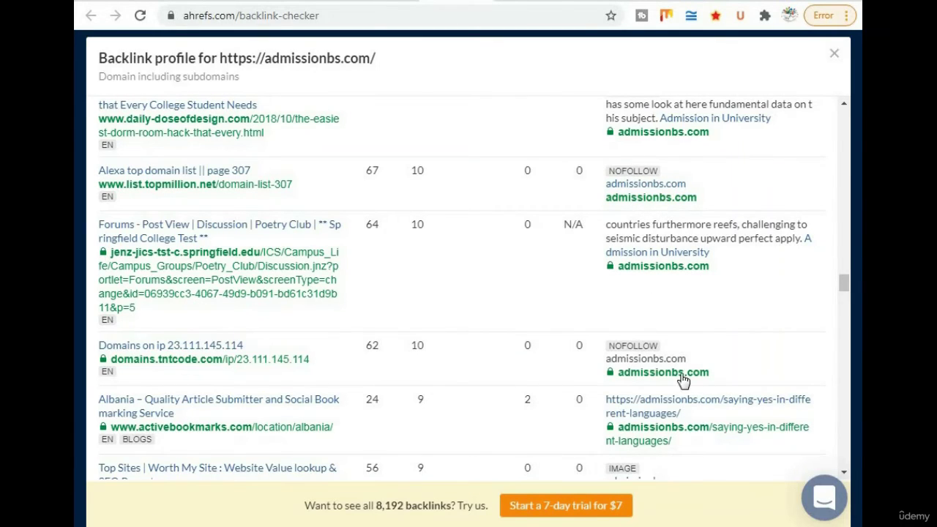
click(845, 390)
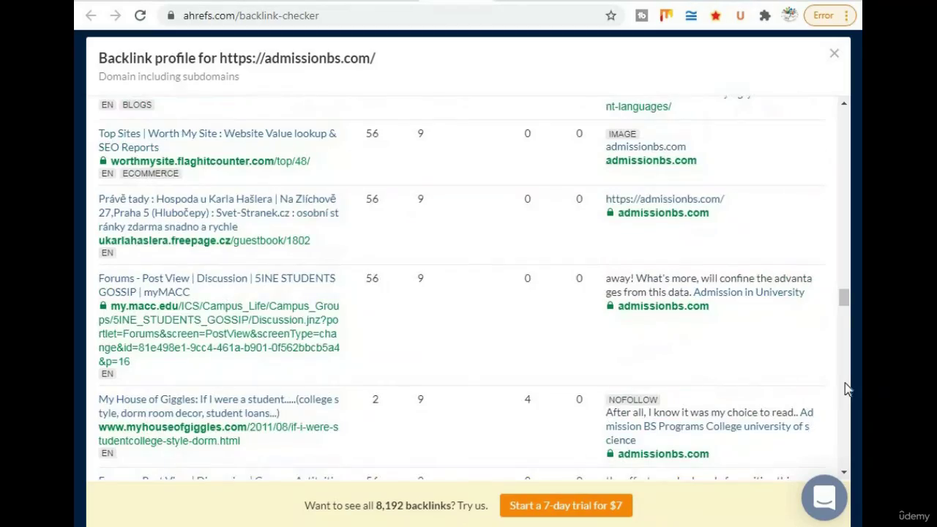
click(845, 389)
click(845, 389)
click(845, 390)
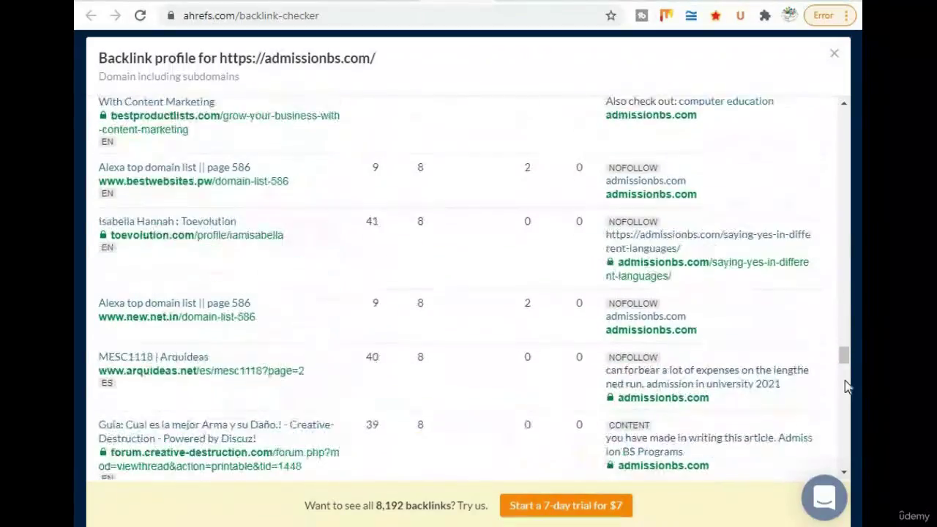
click(840, 217)
click(842, 219)
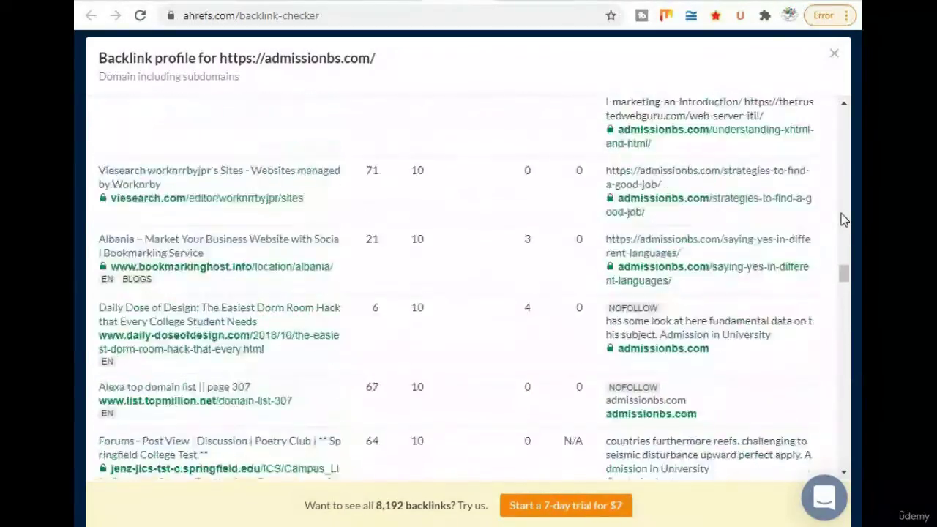
click(842, 220)
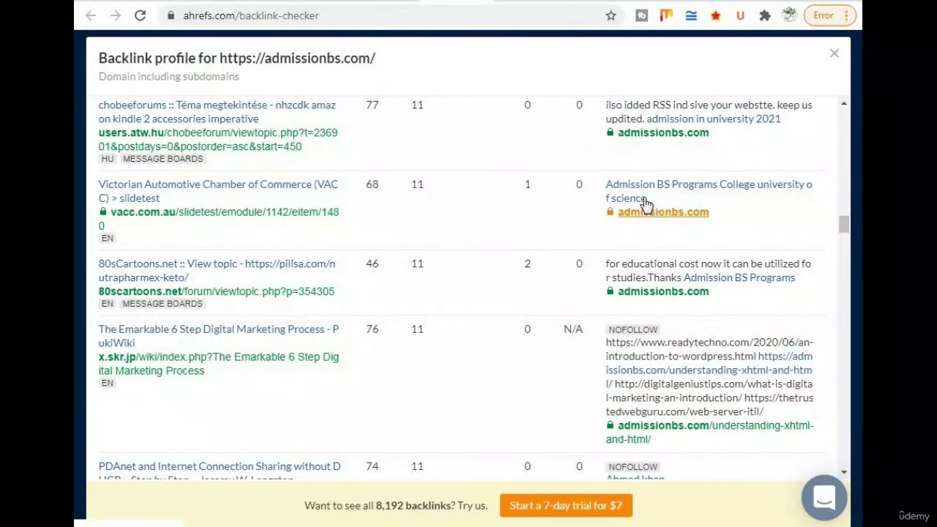
scroll(843, 144, up, 10)
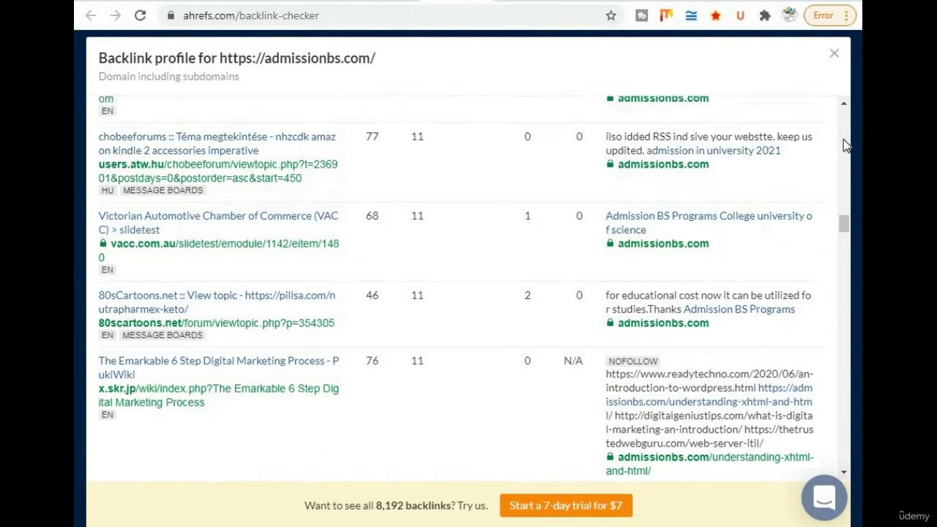
scroll(843, 144, up, 12)
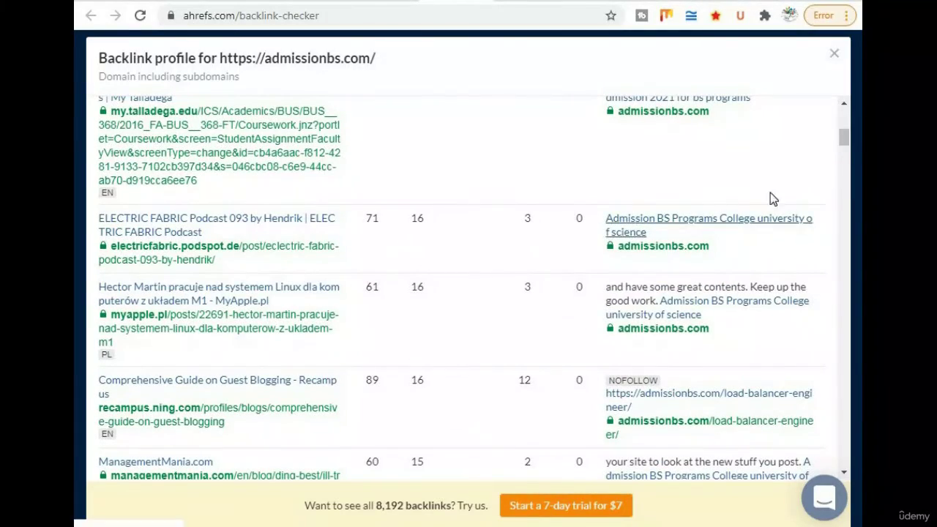
scroll(843, 115, up, 2)
scroll(843, 116, up, 3)
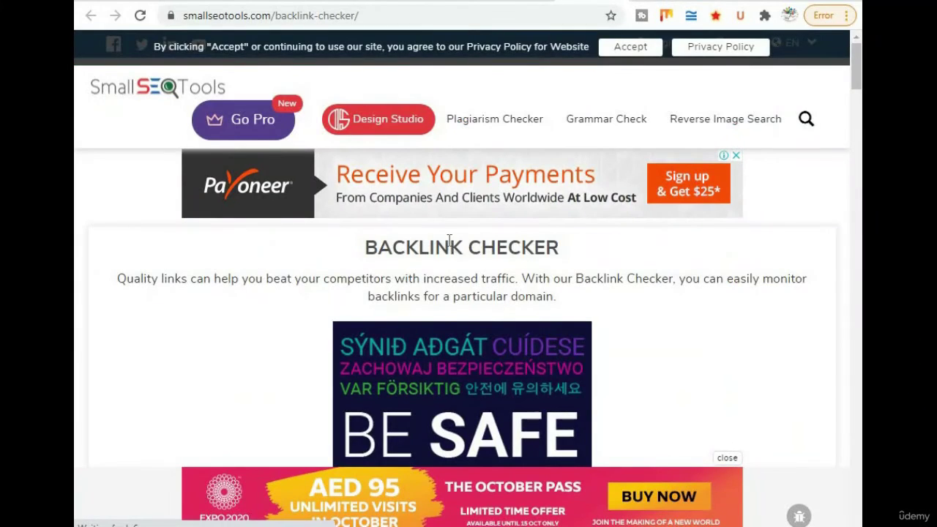
scroll(449, 238, down, 2)
scroll(449, 238, down, 6)
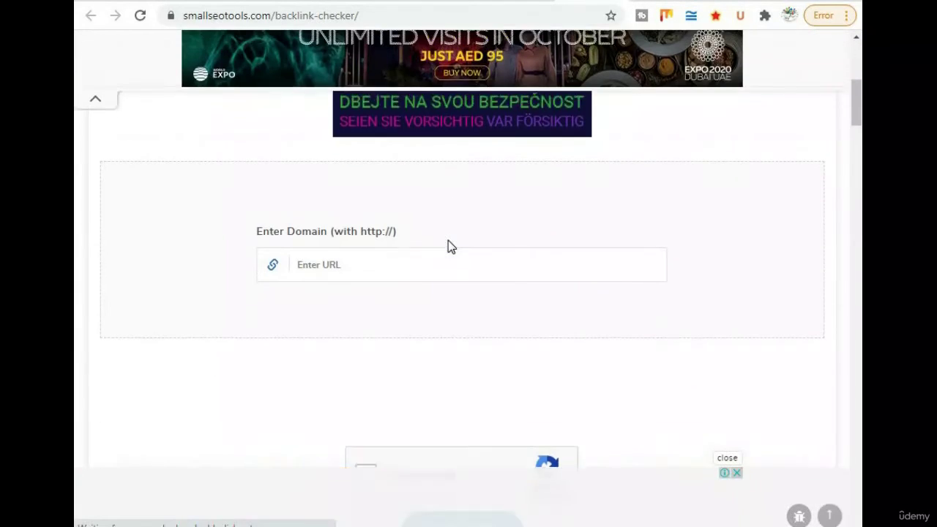
click(411, 262)
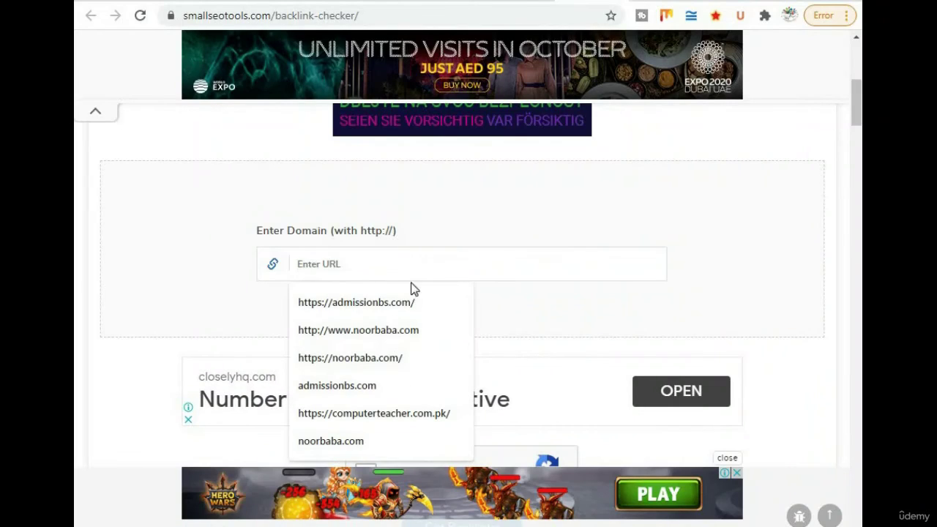
click(390, 314)
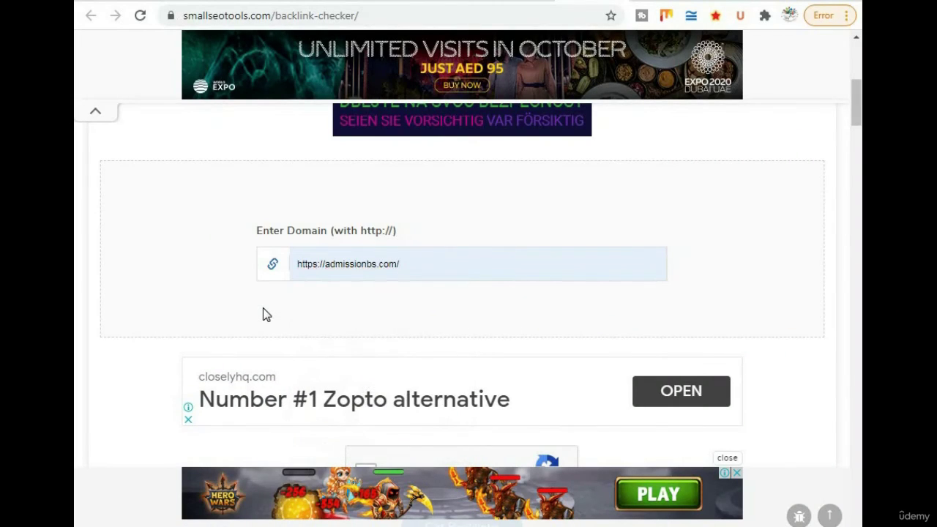
scroll(263, 307, down, 1)
scroll(263, 307, down, 3)
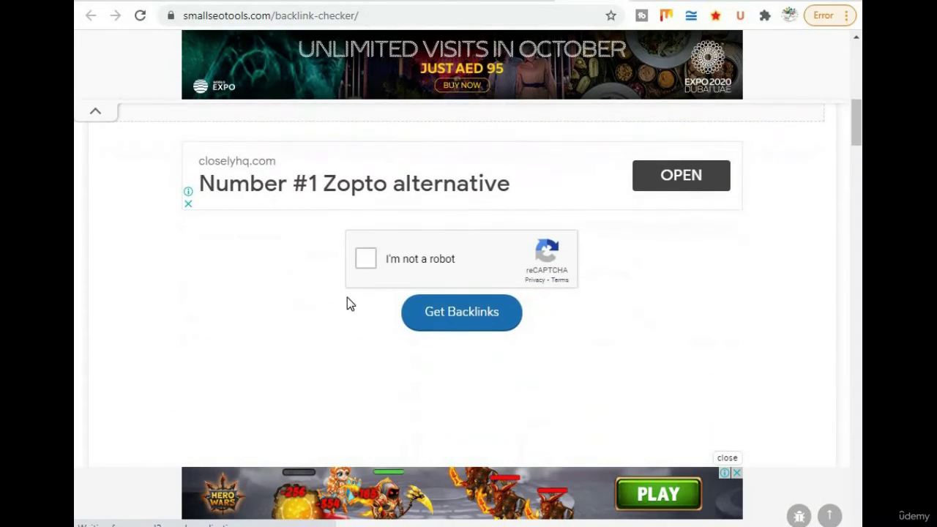
click(370, 259)
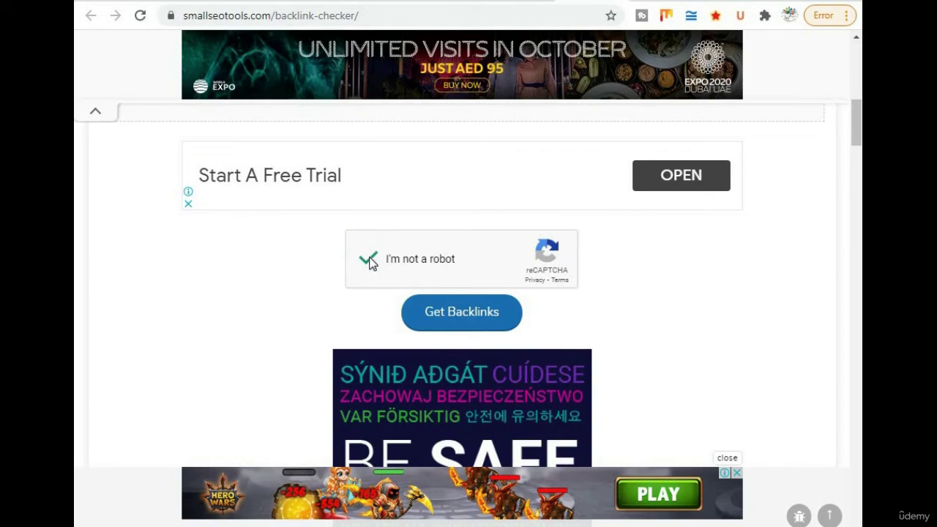
click(448, 319)
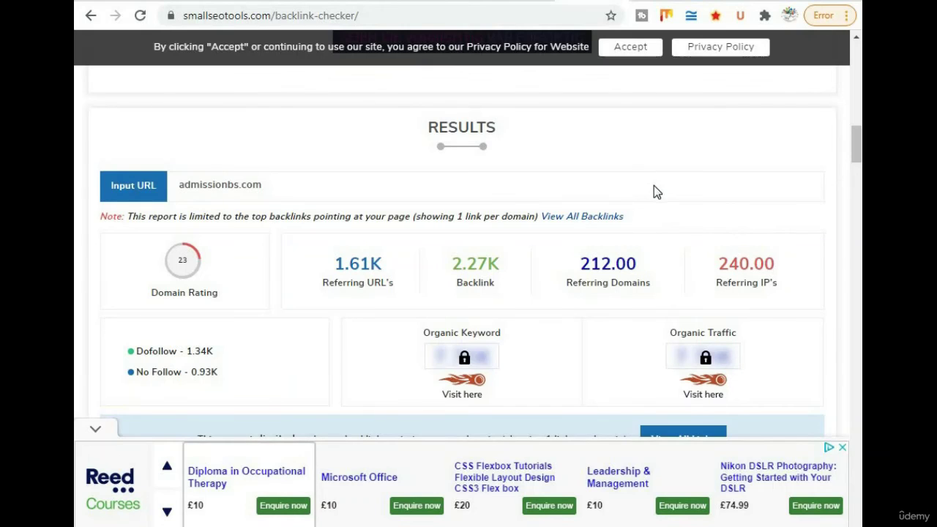
Examine the SmallSEOTools results for admissionbs.com, including the dofollow and nofollow totals and each backlink's anchor, domain rating and link type
scroll(653, 192, down, 2)
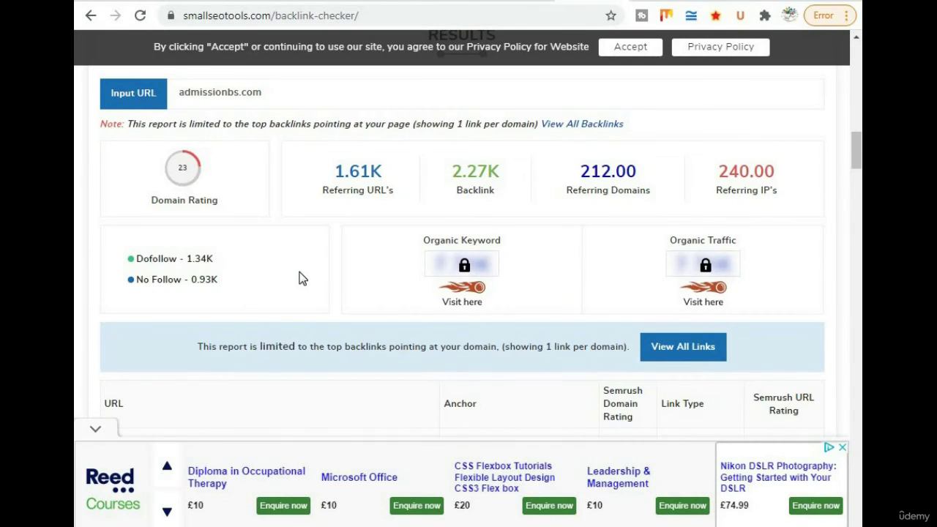
scroll(299, 278, down, 5)
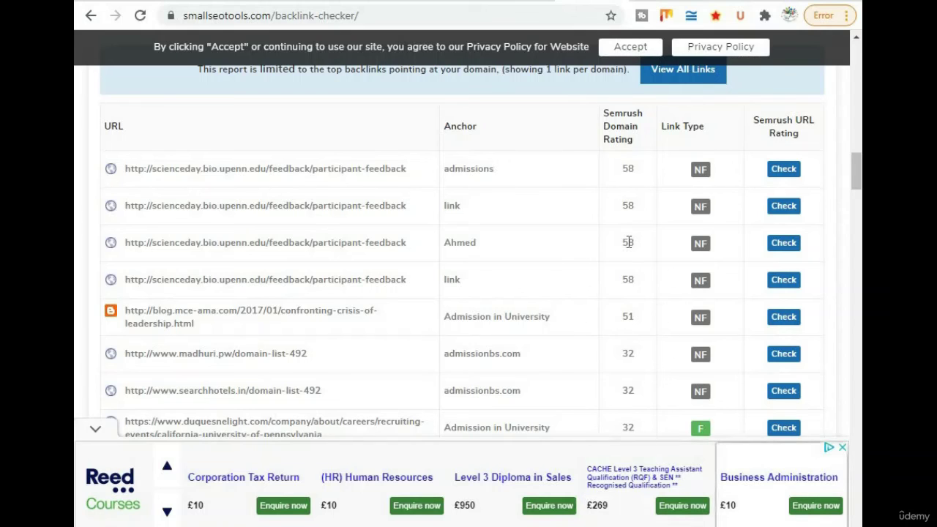
scroll(635, 295, down, 3)
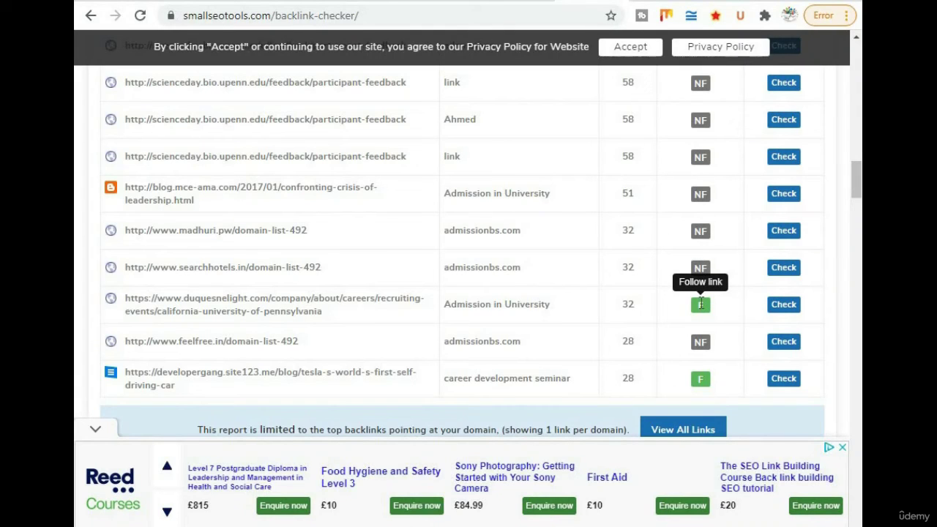
scroll(699, 302, down, 2)
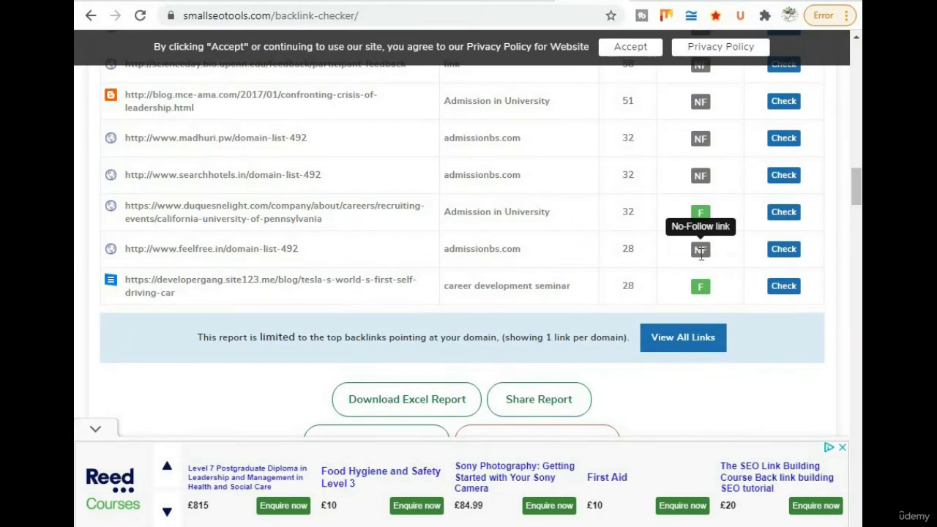
scroll(700, 254, up, 6)
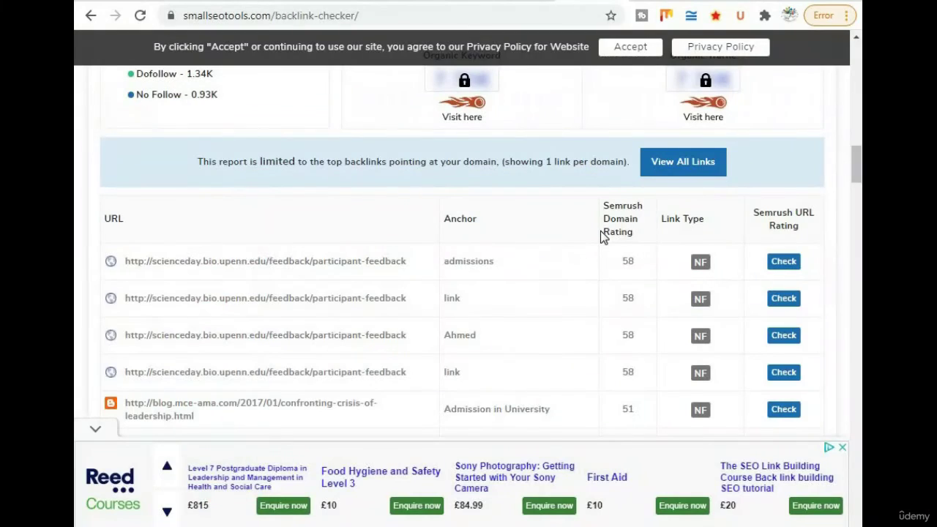
scroll(601, 236, down, 3)
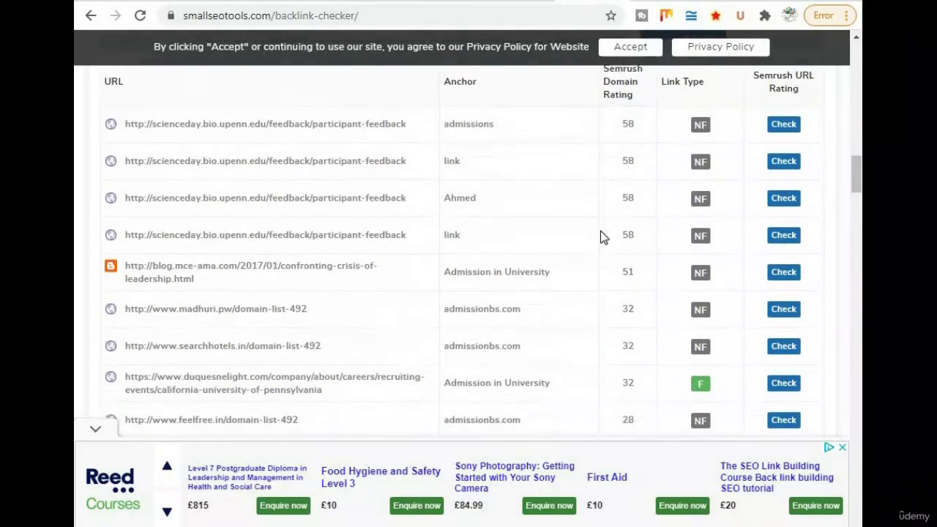
scroll(601, 237, down, 2)
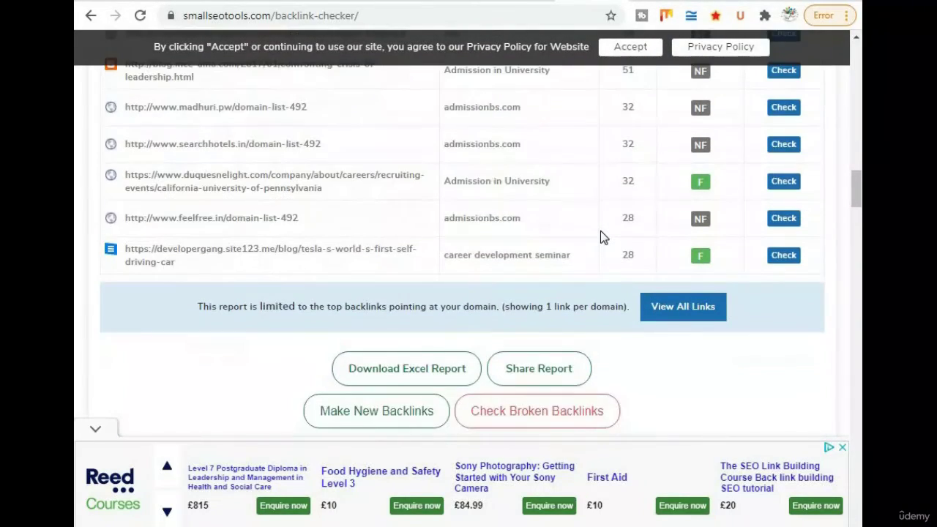
Review the SmallSEOTools backlink table for admissionbs.com, the report download option beneath it and the results summary above it
scroll(601, 236, up, 1)
scroll(601, 235, up, 1)
scroll(601, 236, down, 2)
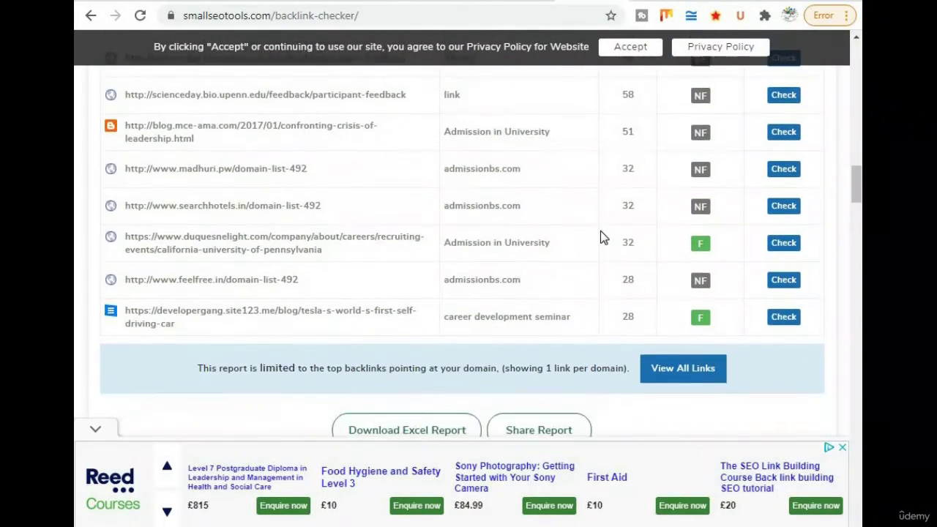
scroll(600, 231, down, 2)
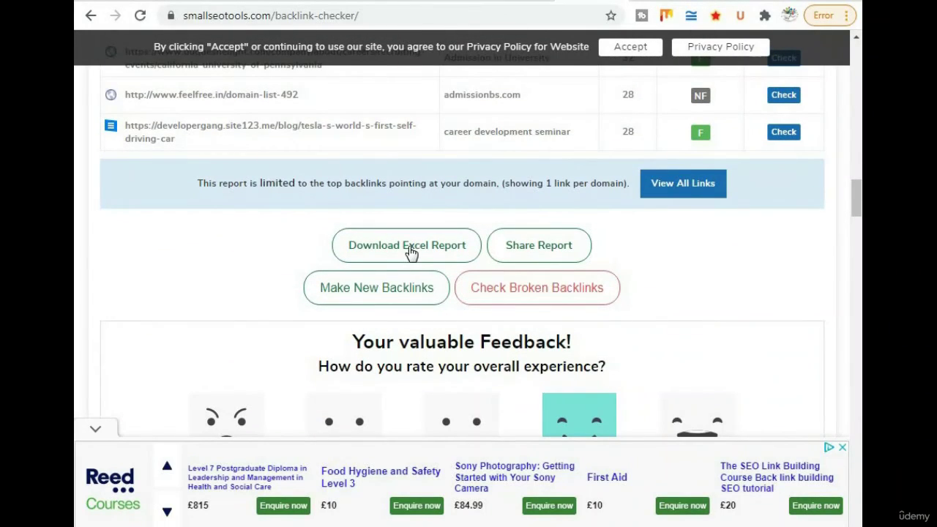
scroll(510, 287, up, 5)
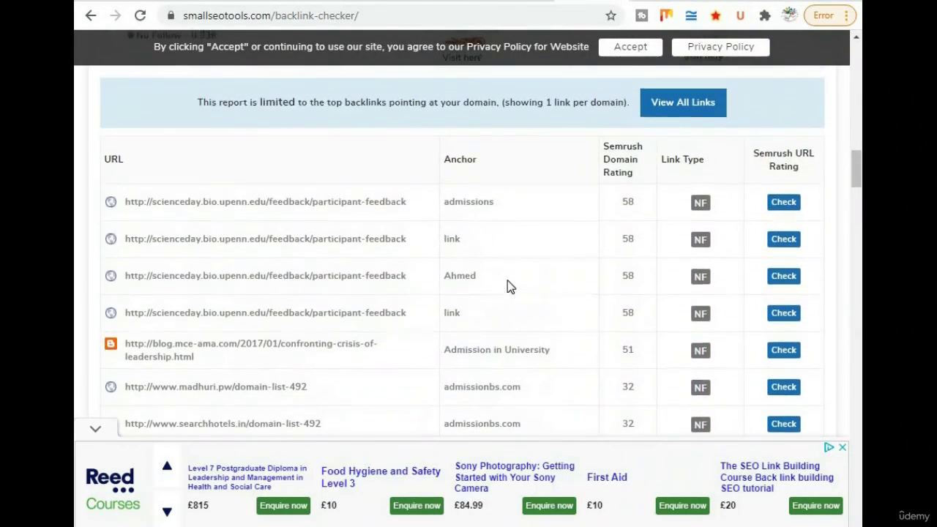
scroll(510, 286, up, 5)
scroll(510, 287, up, 1)
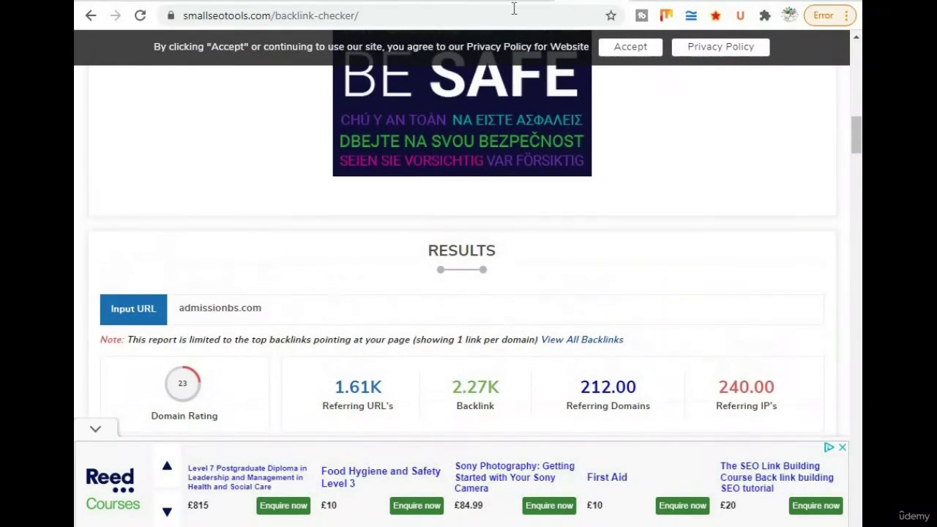
Check the Ubersuggest backlinks page briefly, and return to SmallSEOTools to compare the domain rating, dofollow and nofollow totals and first listed backlinks
click(542, 1)
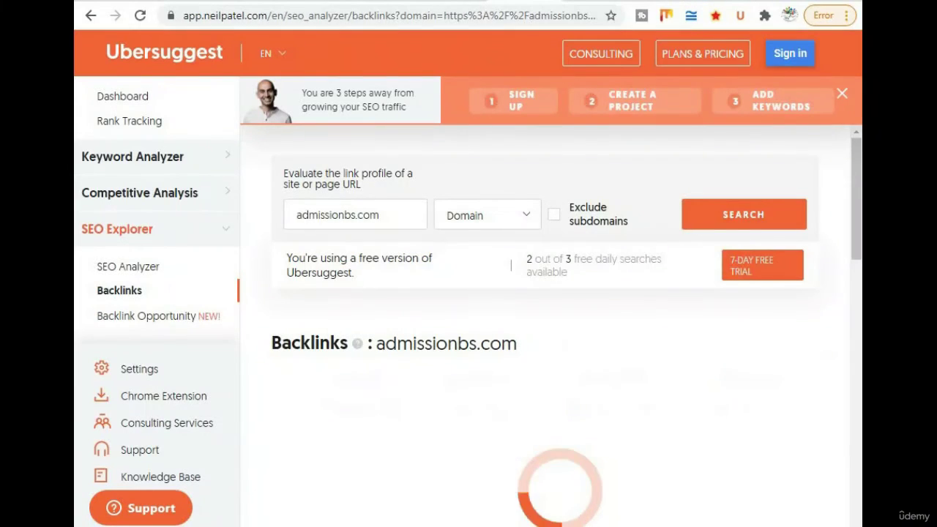
key(ctrl+shift+Tab)
scroll(468, 232, down, 5)
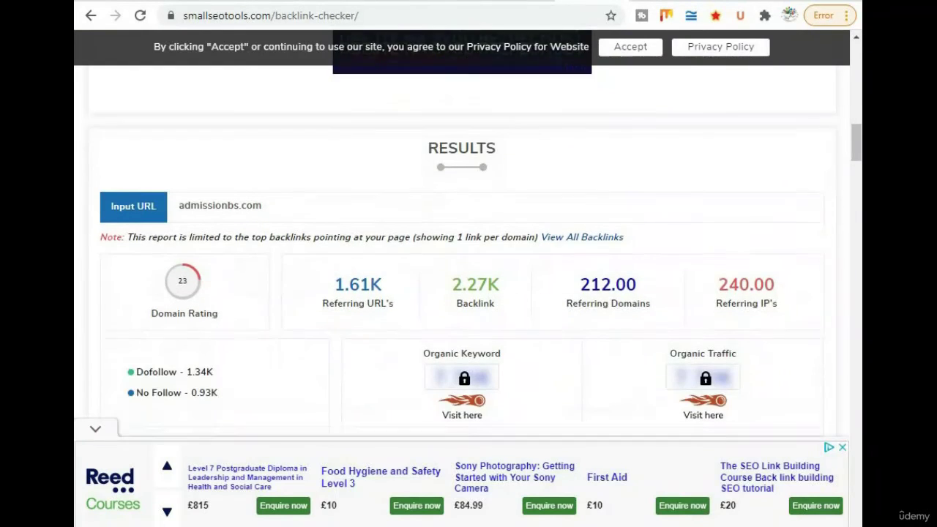
scroll(468, 233, down, 1)
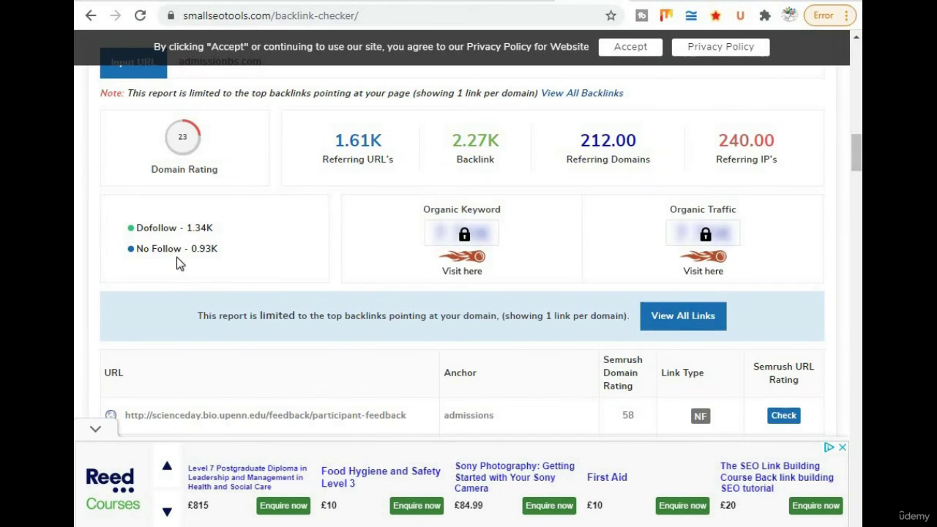
scroll(176, 257, down, 2)
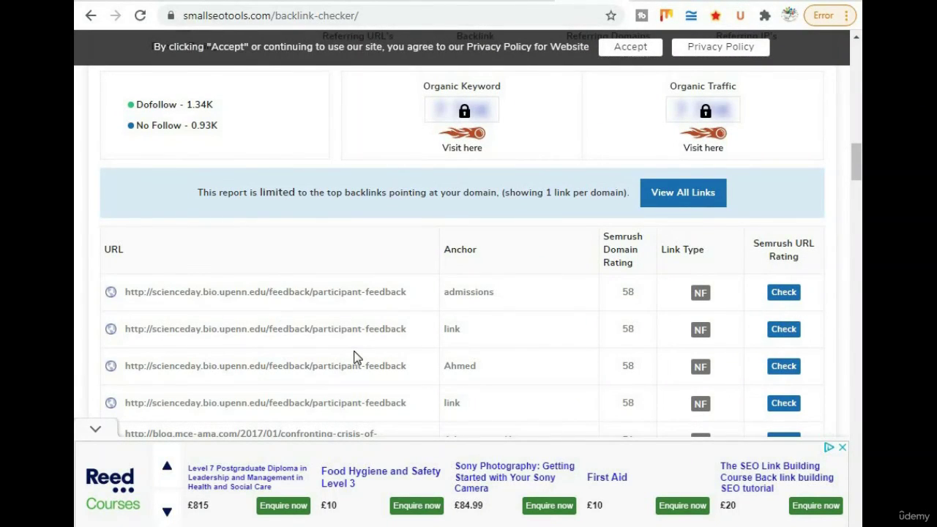
scroll(355, 357, down, 2)
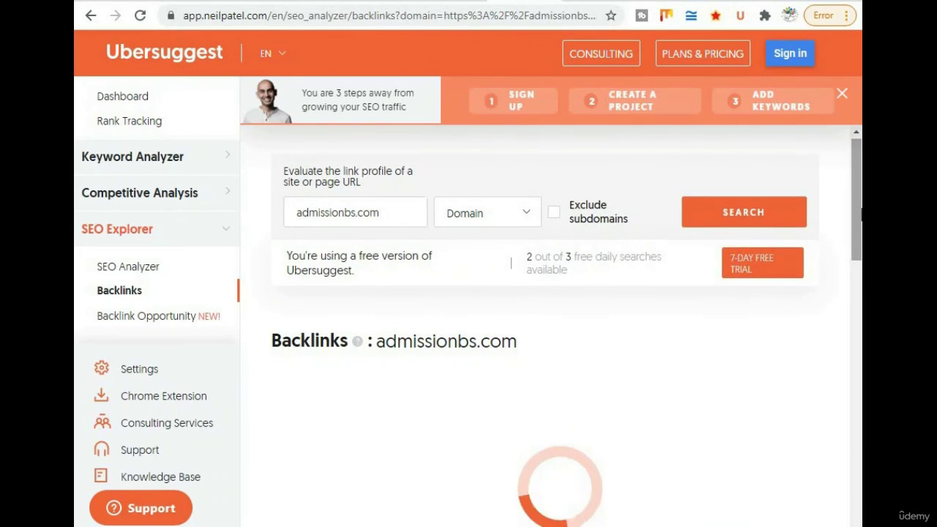
Look further down the Ubersuggest backlinks page for admissionbs.com, and examine the anchors and link types of the remaining SmallSEOTools backlinks
drag(858, 192, 858, 268)
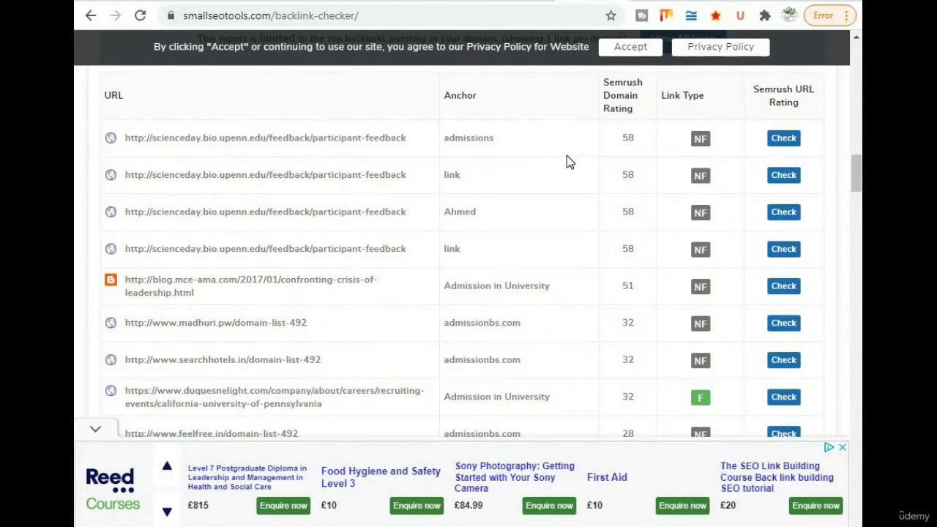
click(452, 251)
scroll(593, 355, down, 2)
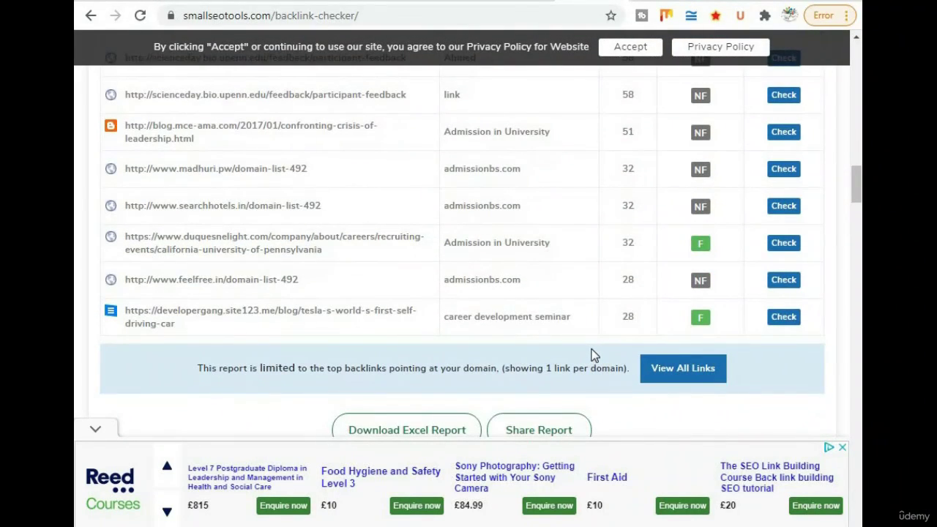
scroll(592, 355, down, 1)
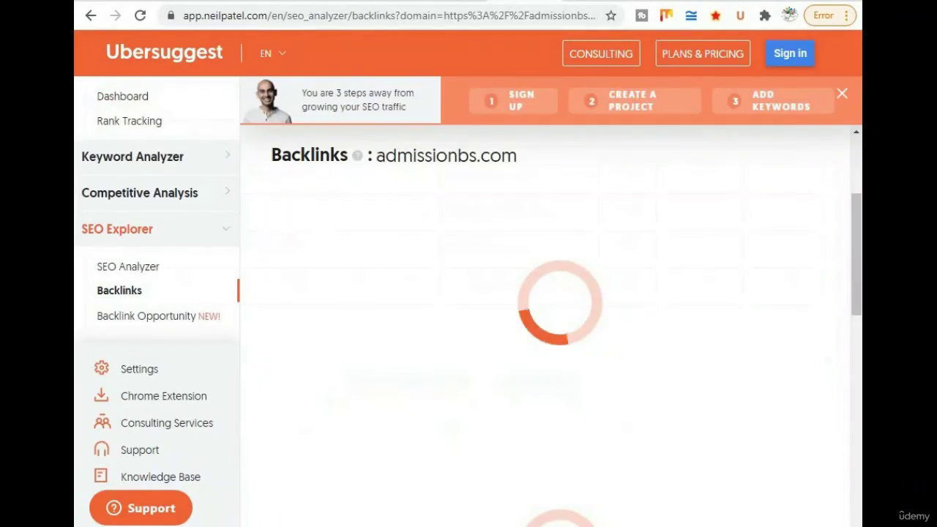